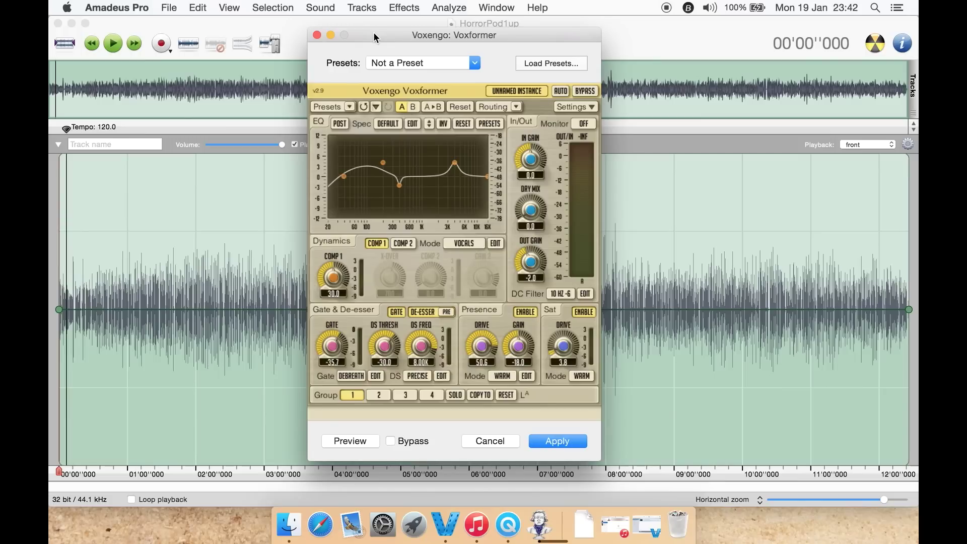
click(352, 107)
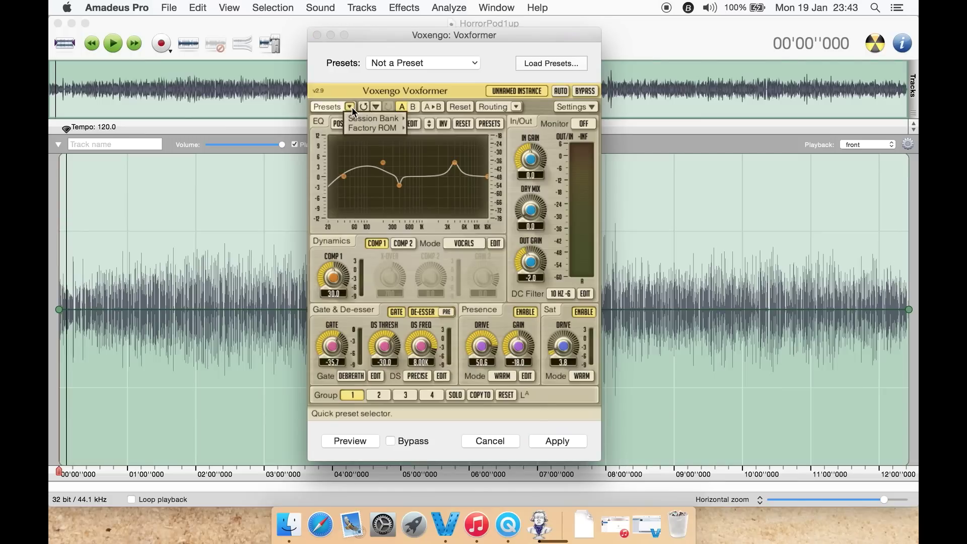
mouse_move(368, 119)
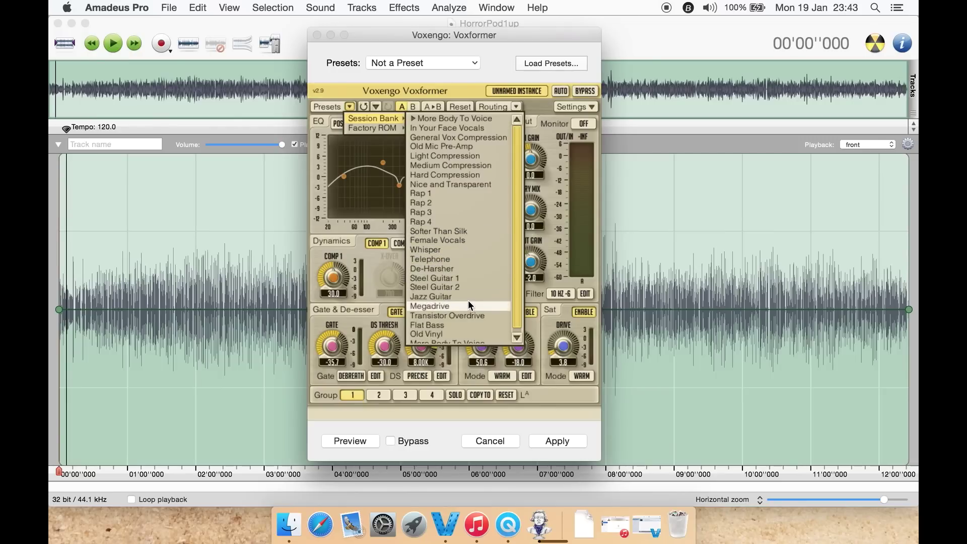
scroll(467, 300, down, 1)
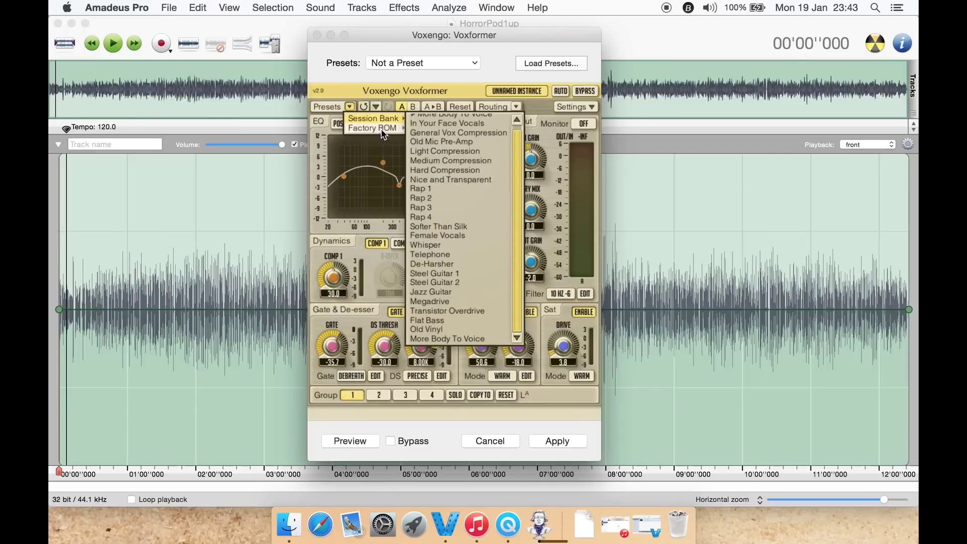
click(458, 91)
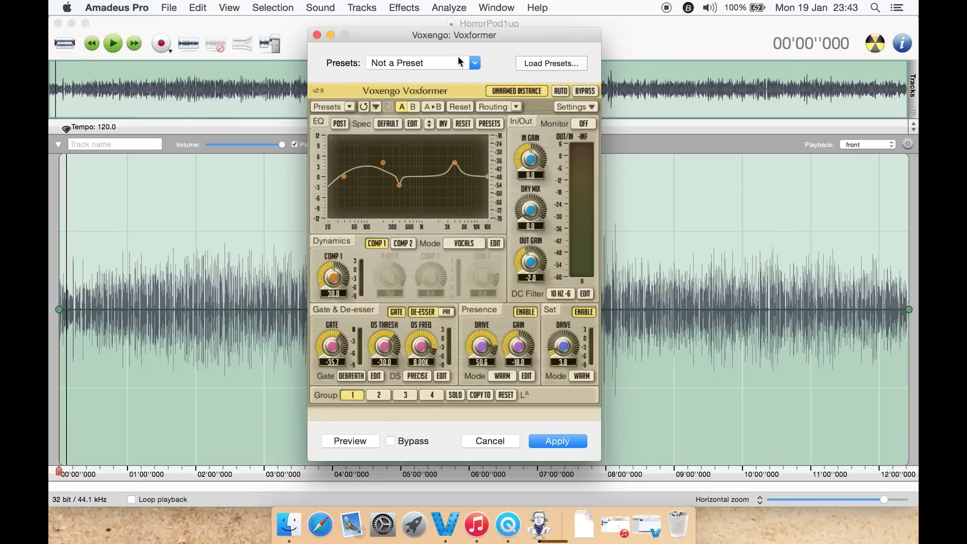
click(458, 56)
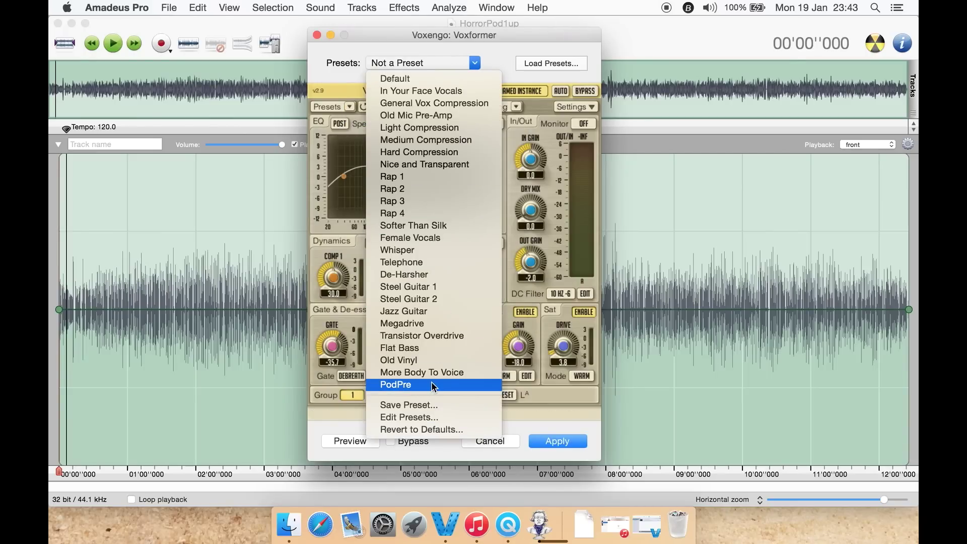
click(496, 58)
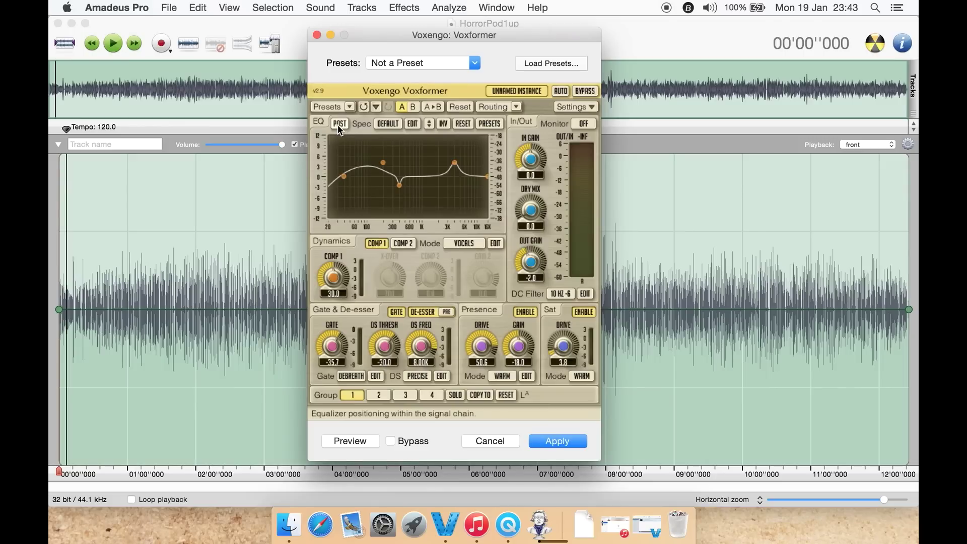
click(386, 126)
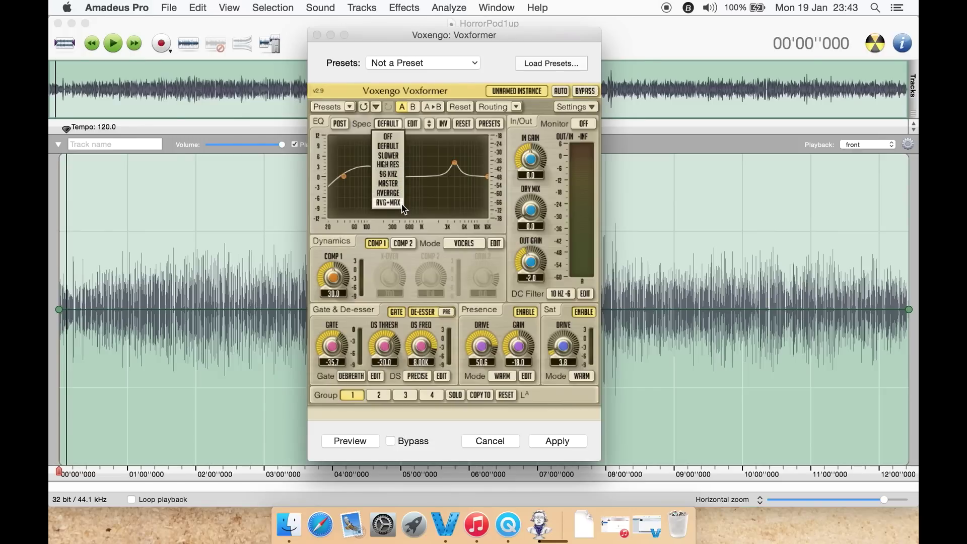
click(413, 125)
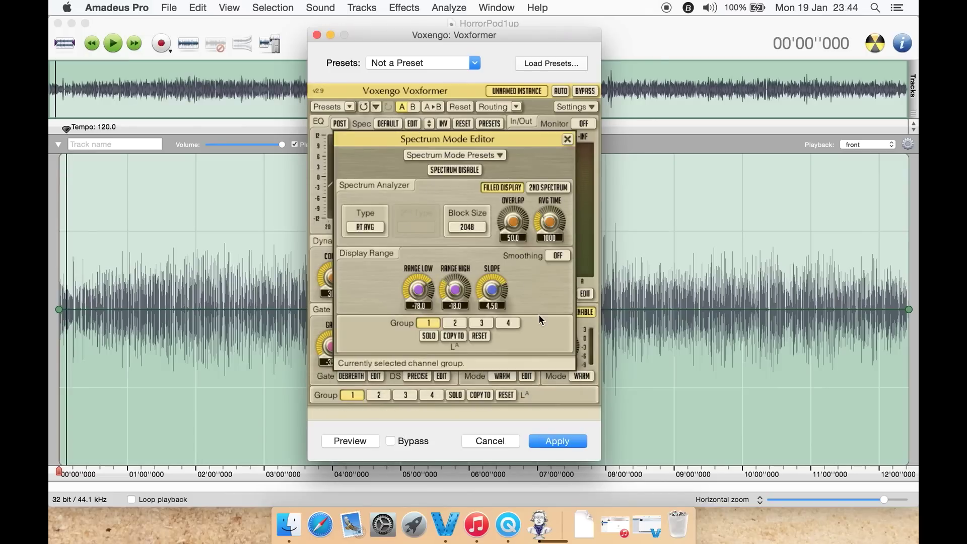
click(567, 139)
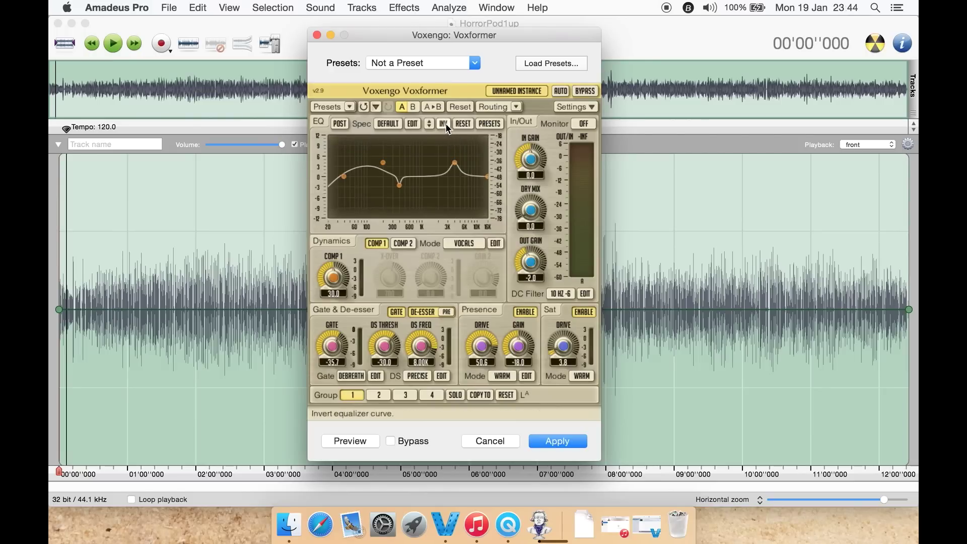
click(383, 163)
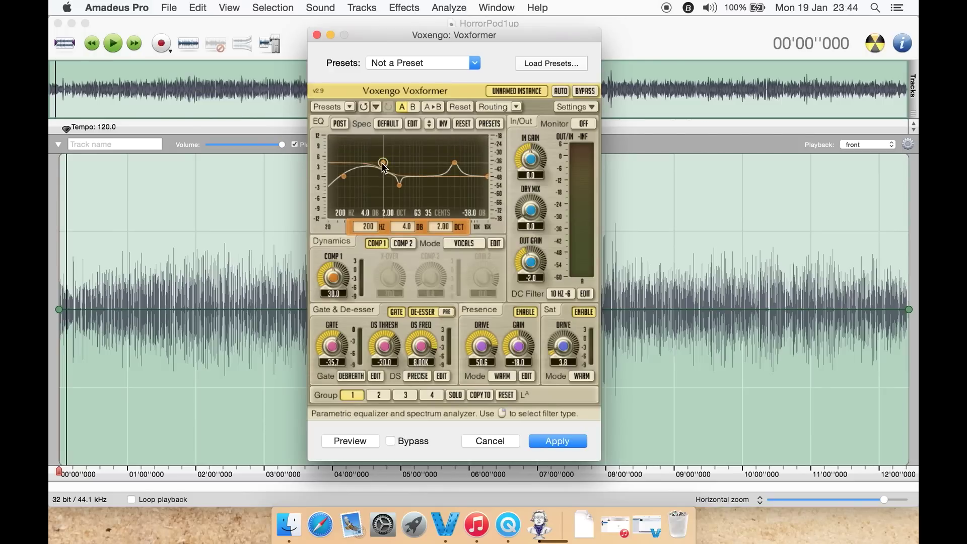
click(446, 123)
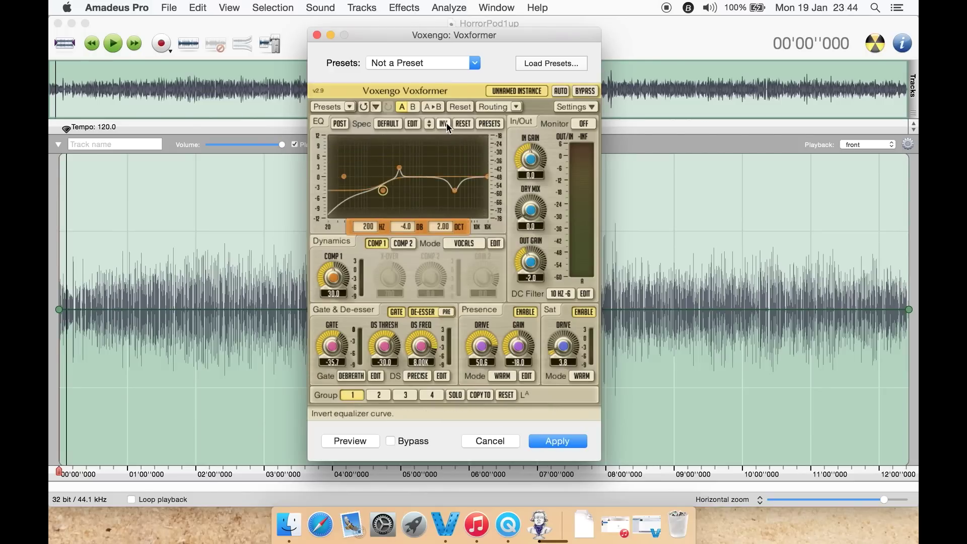
click(446, 124)
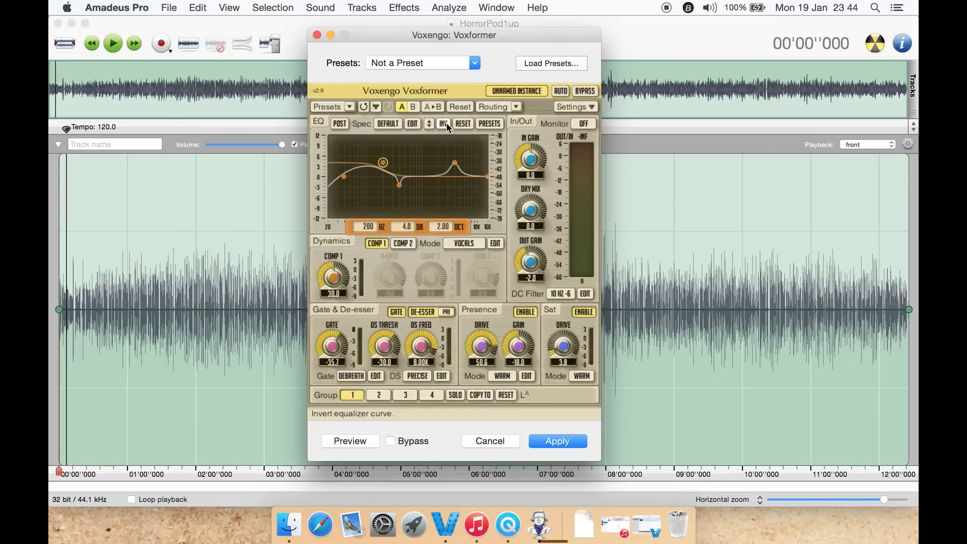
click(489, 124)
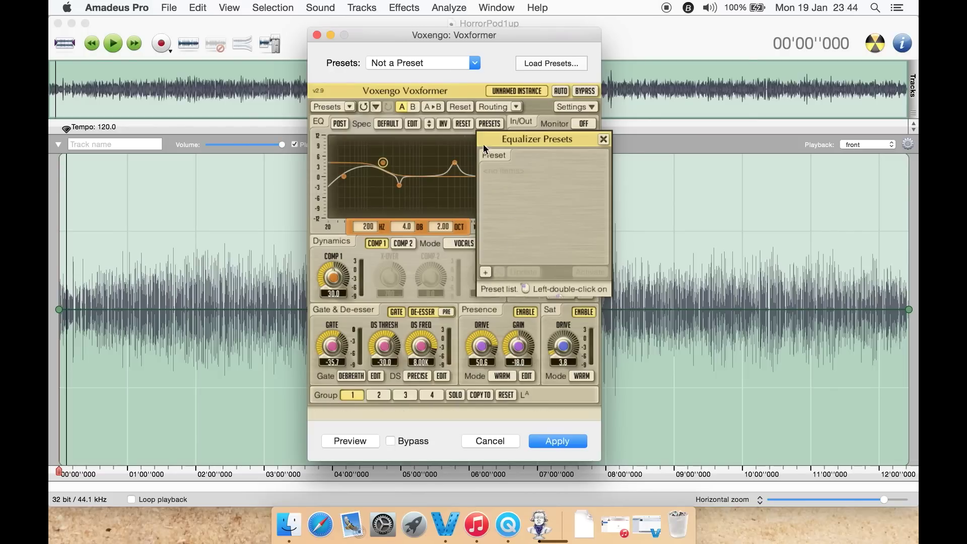
click(603, 139)
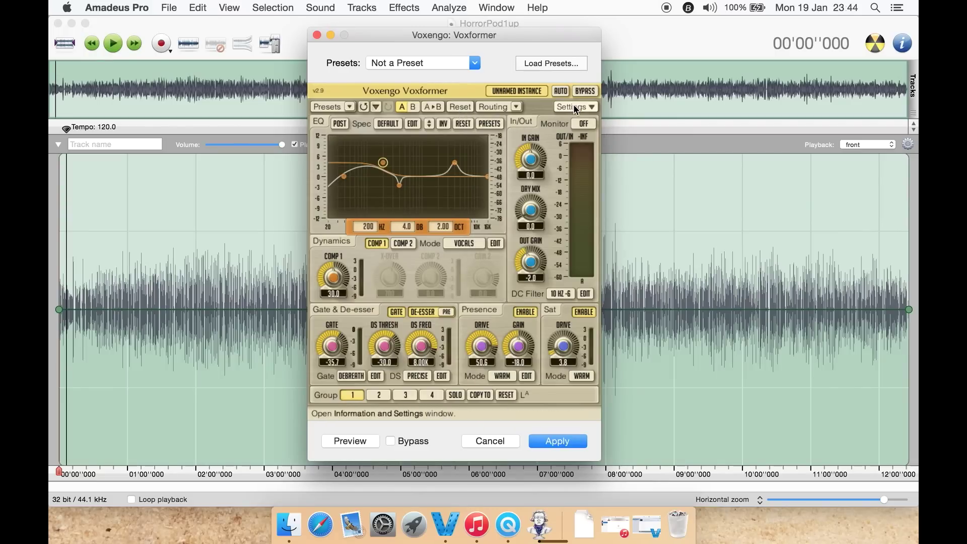
- Open Voxformer's Information and Settings panel, switch to dark grey, and move the panel aside
click(592, 107)
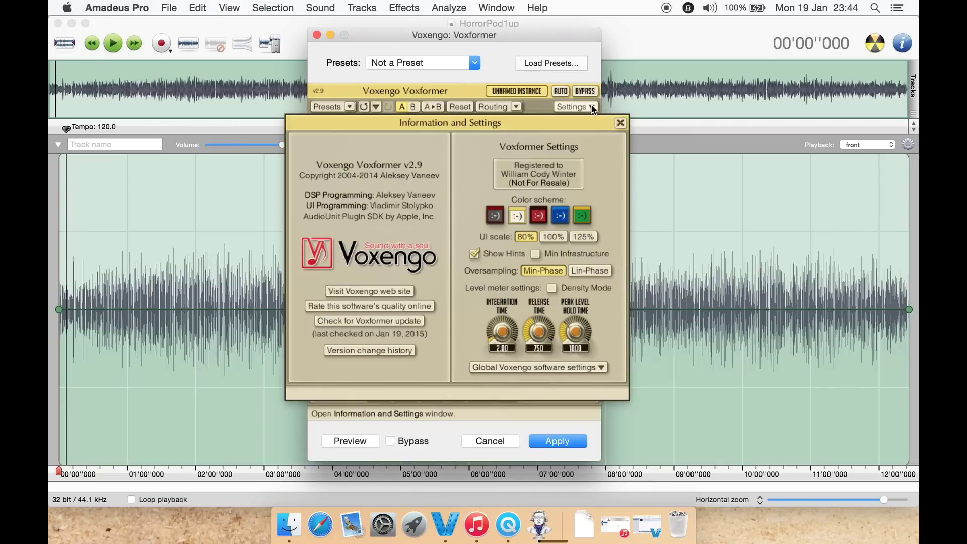
click(499, 216)
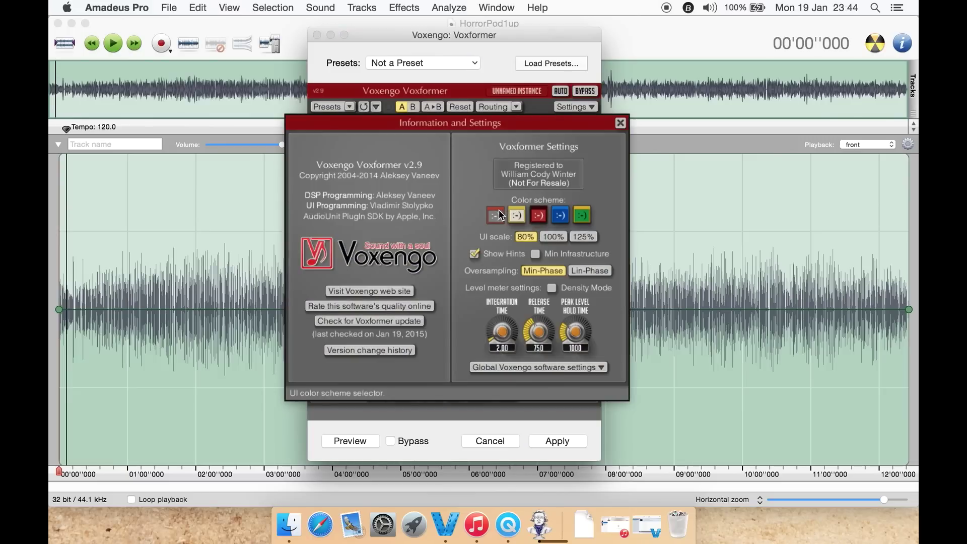
drag(442, 128, 611, 162)
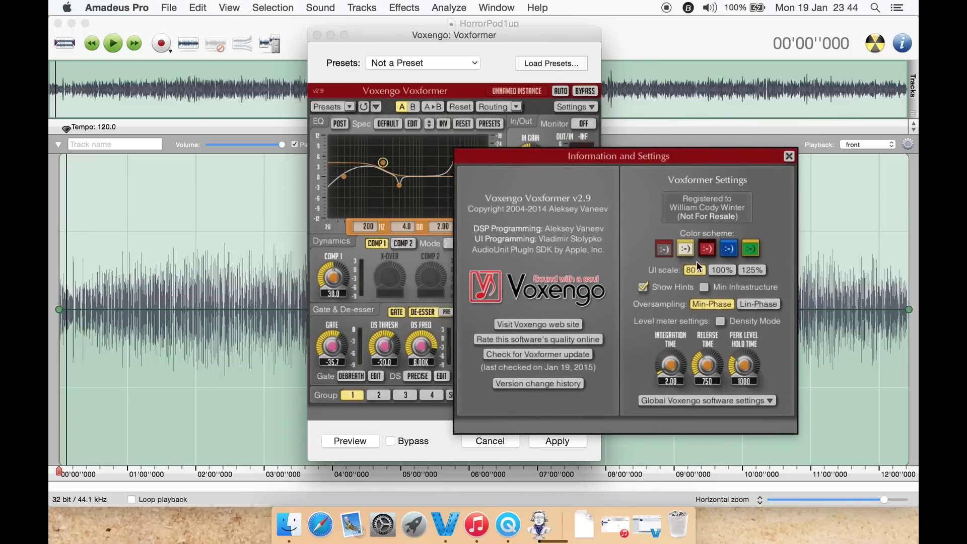
- Try the yellow, red, blue, green and dark grey colour schemes, ending on cream
click(686, 247)
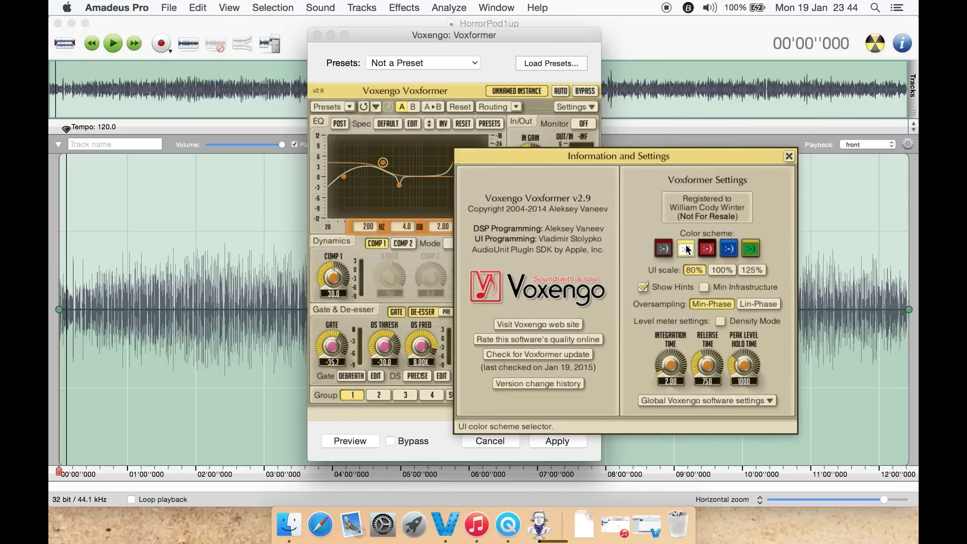
click(708, 249)
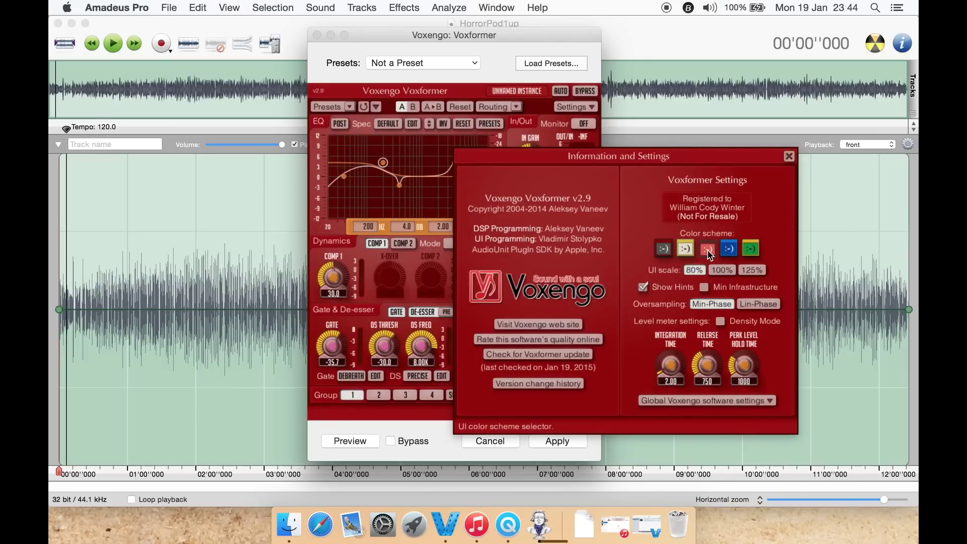
click(729, 249)
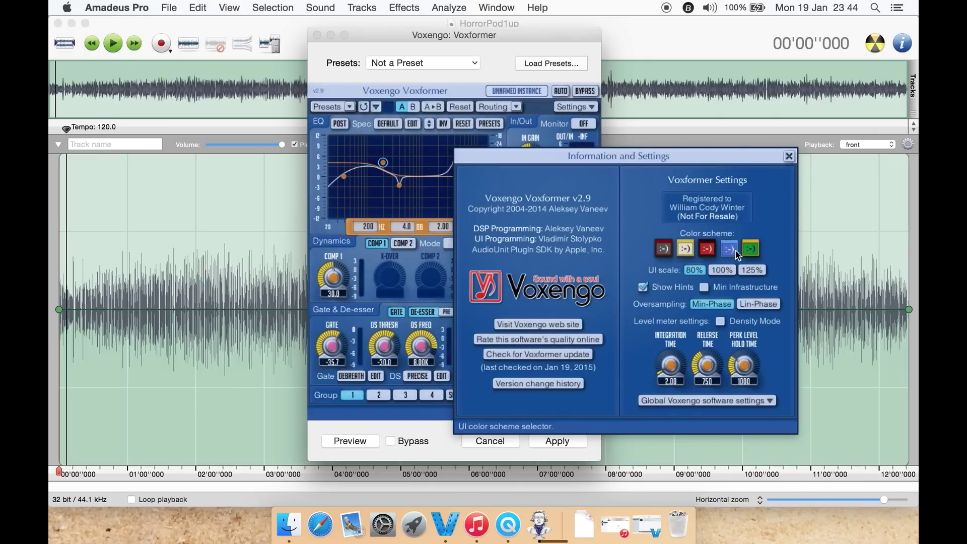
click(750, 252)
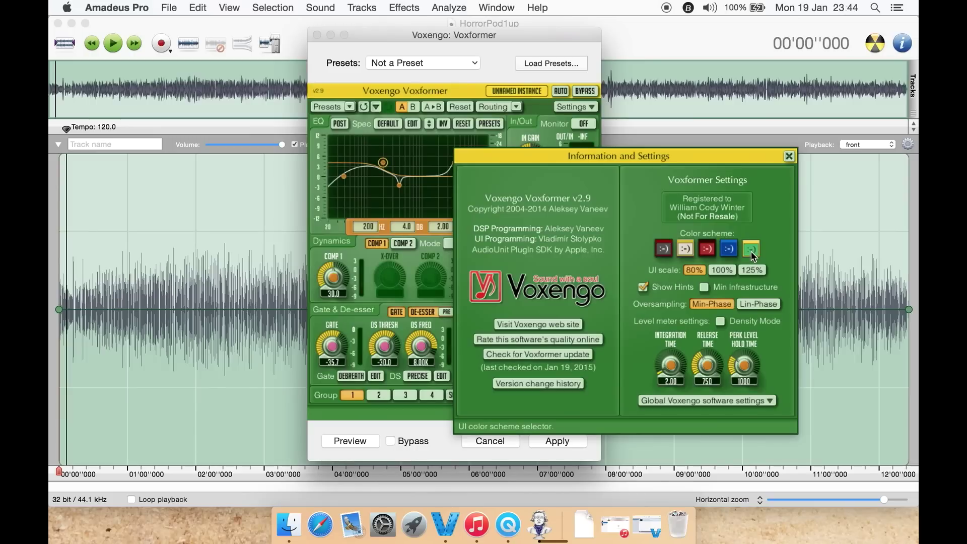
click(691, 247)
click(662, 249)
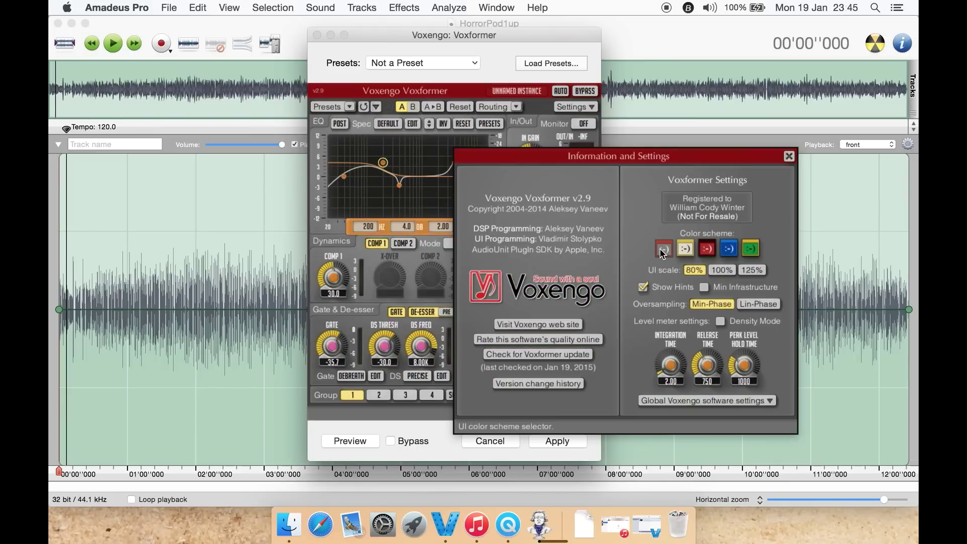
click(679, 249)
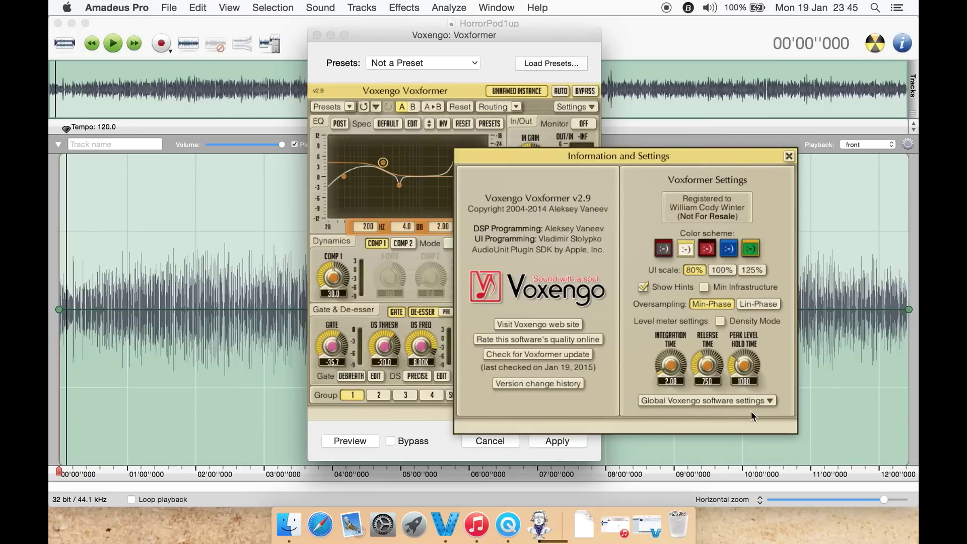
- View the global Voxengo settings, then close both the Global Settings and Information and Settings panels
click(739, 401)
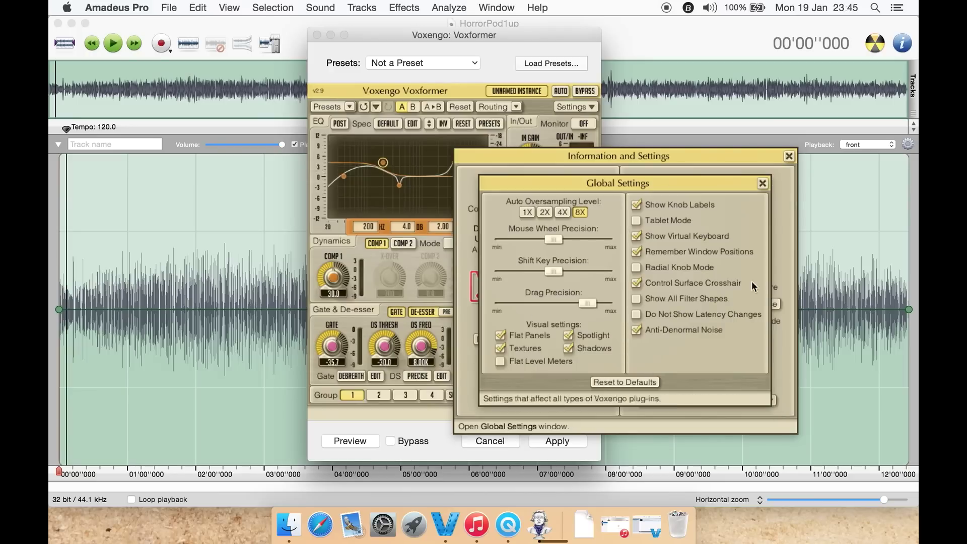
click(761, 183)
click(789, 157)
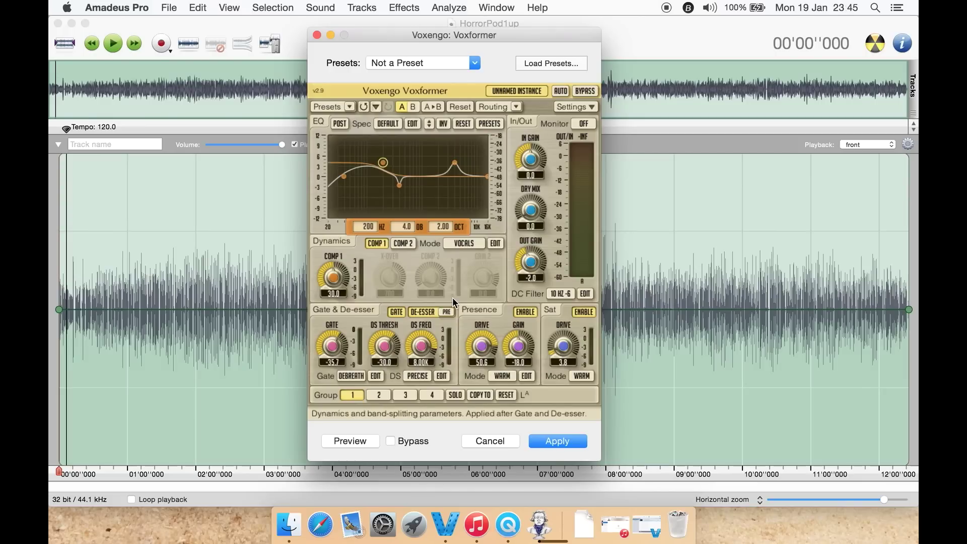
- Check the oversampling options keeping AUTO, then select the lowest EQ band at 39.0 Hz
click(565, 89)
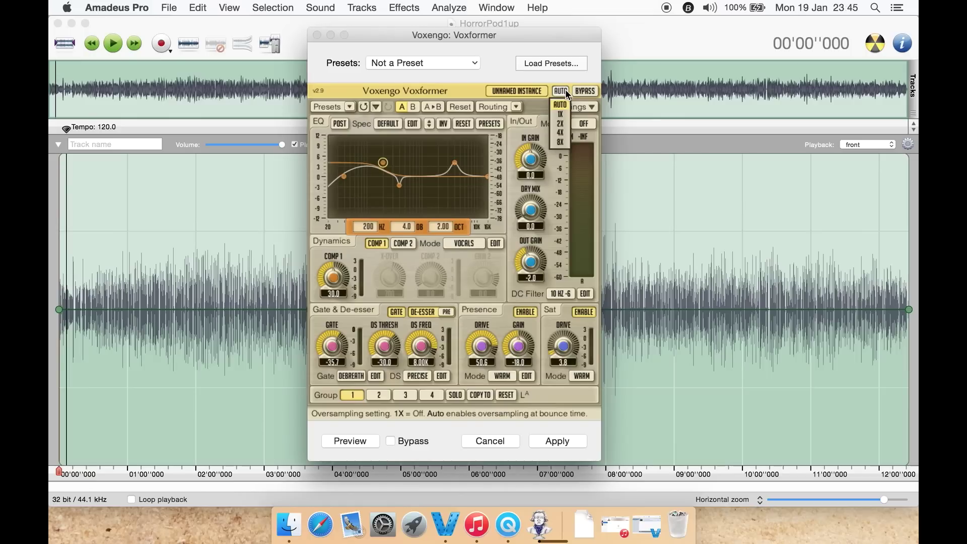
click(565, 91)
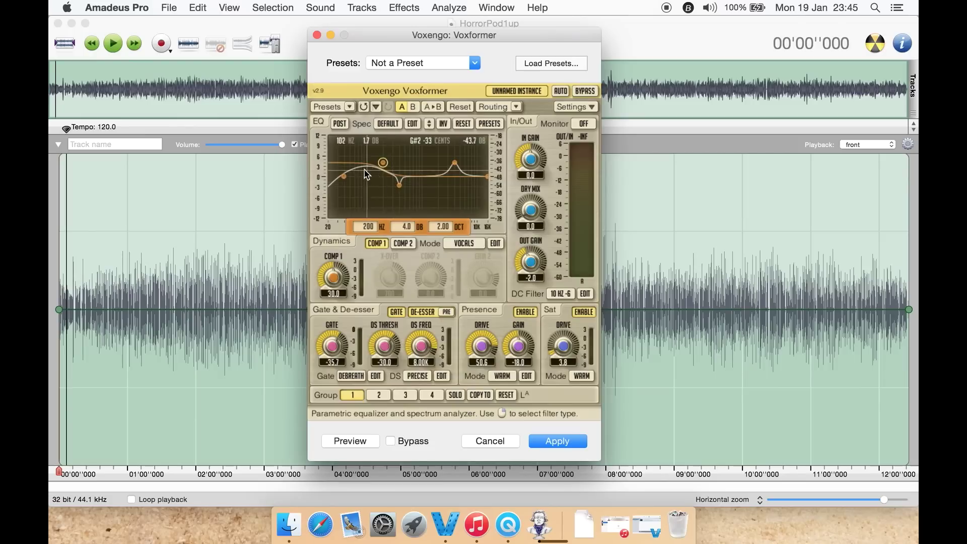
click(344, 177)
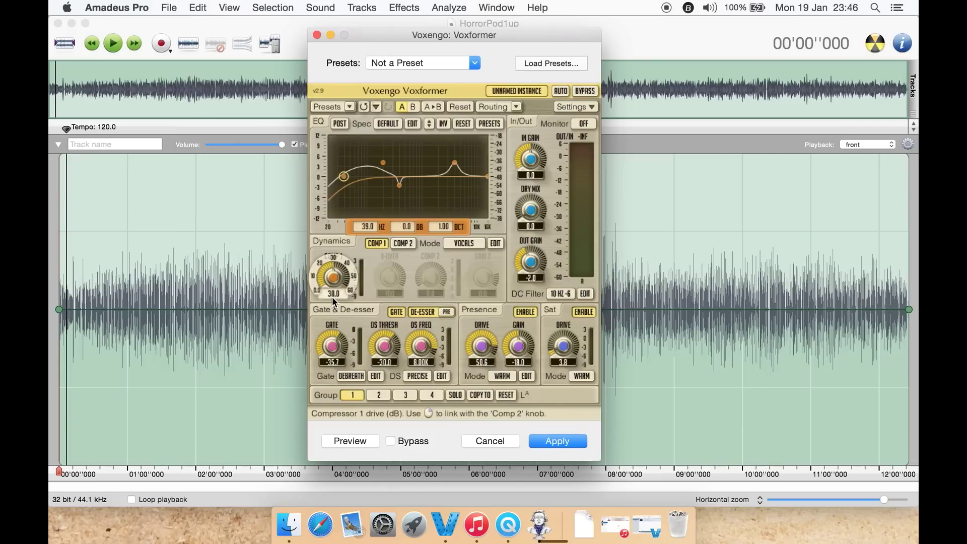
- Toggle COMP 2 on and back off, then list the dynamics modes VOCALS through EL. BASS
click(404, 244)
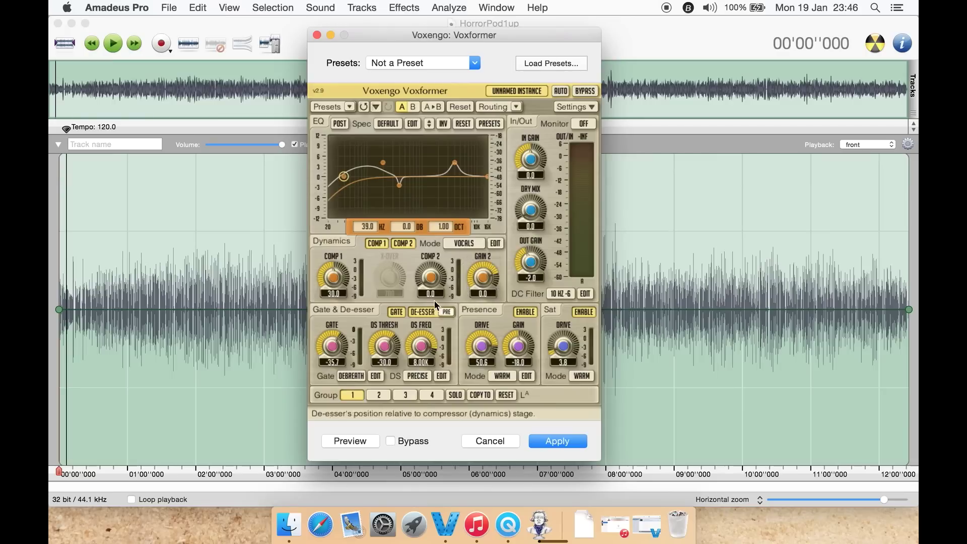
click(405, 243)
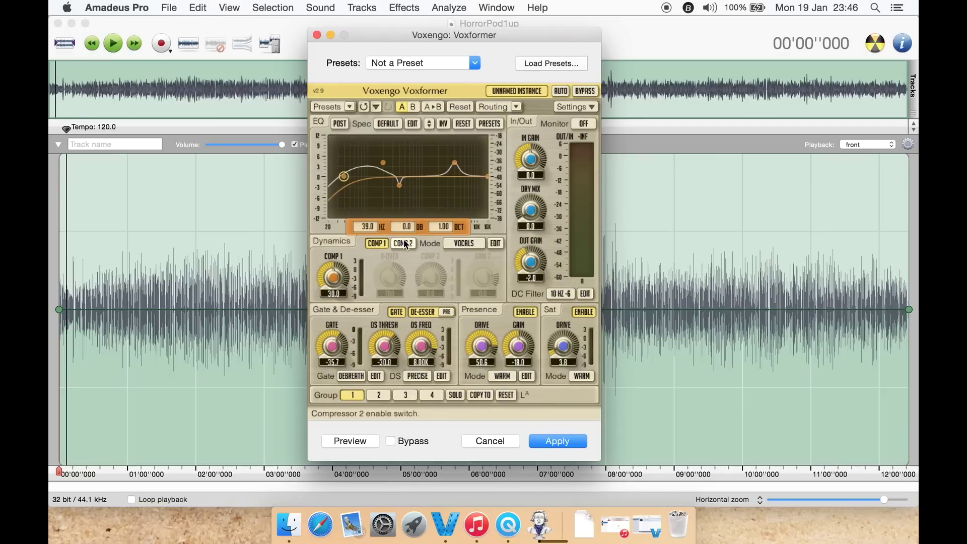
click(463, 244)
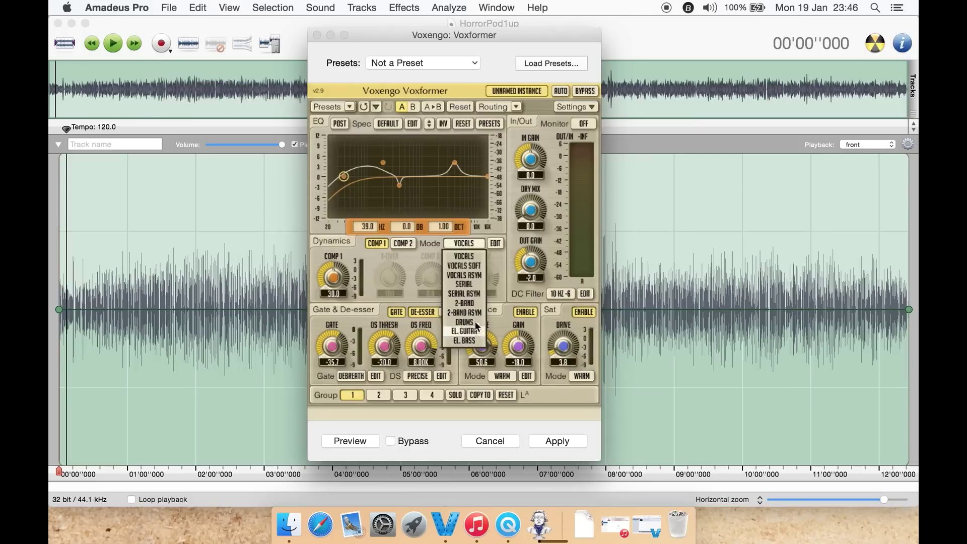
- Dismiss the dynamics mode list with VOCALS still selected
click(436, 259)
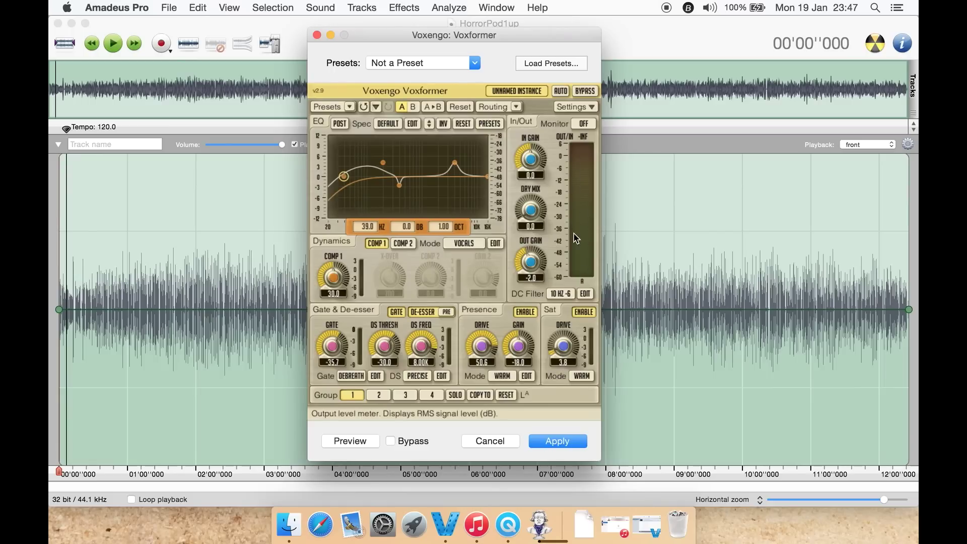
- Browse the Monitor and DC filter mode lists, leaving monitoring OFF
click(592, 124)
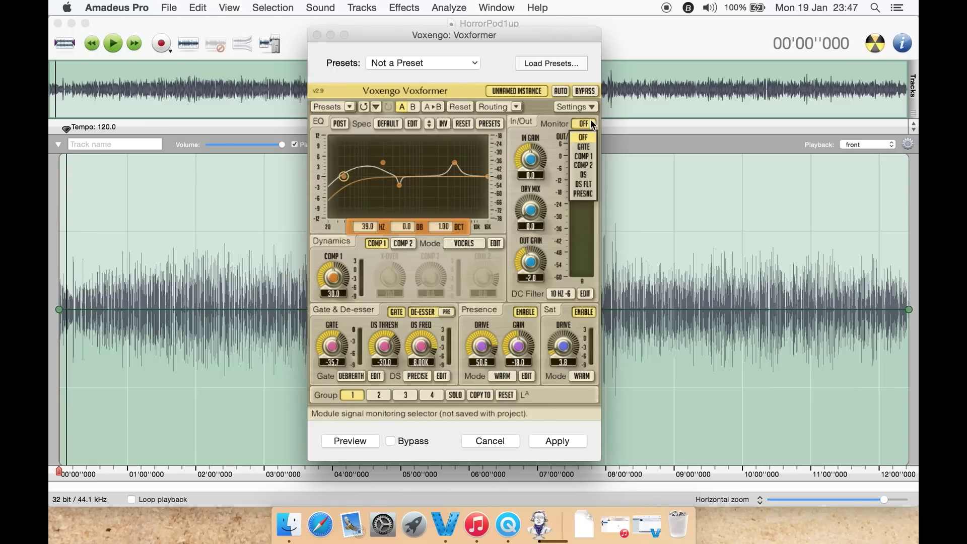
click(557, 119)
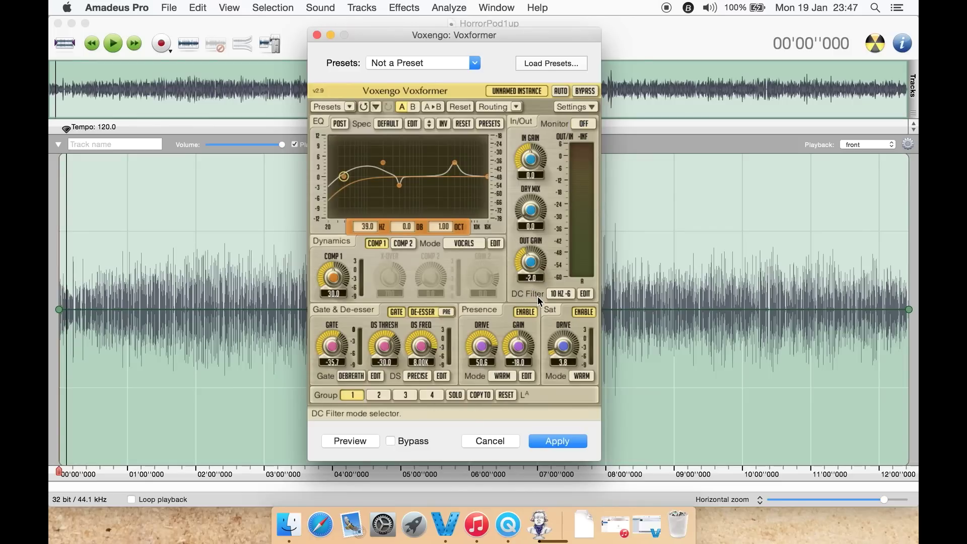
click(574, 294)
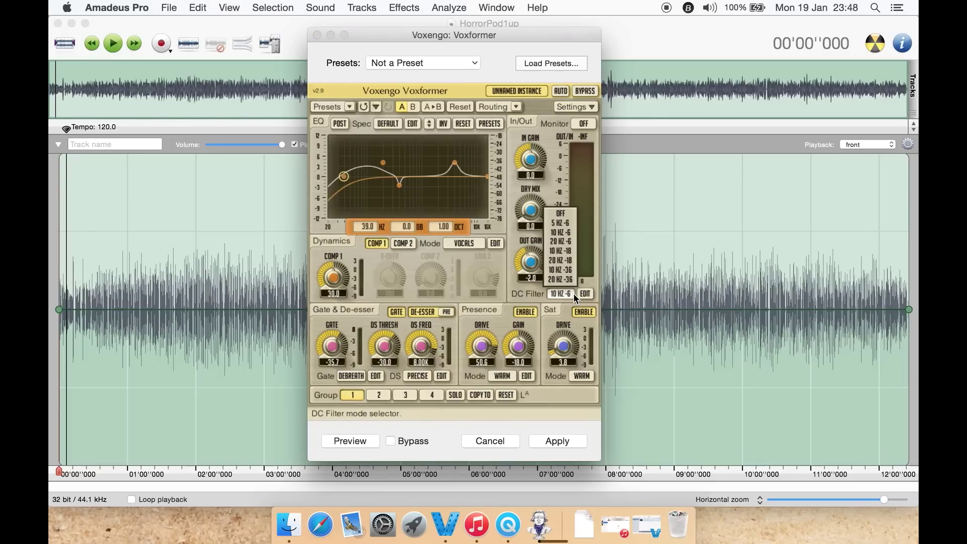
click(573, 293)
- In the DC Filter Mode Editor, set a 2 Hz corner frequency and -12 SOFT slope
click(580, 293)
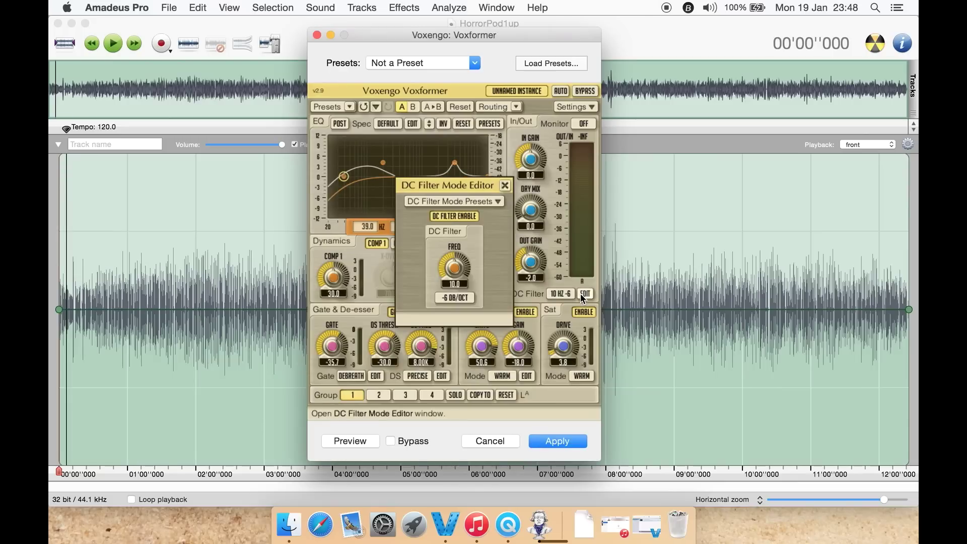
click(495, 201)
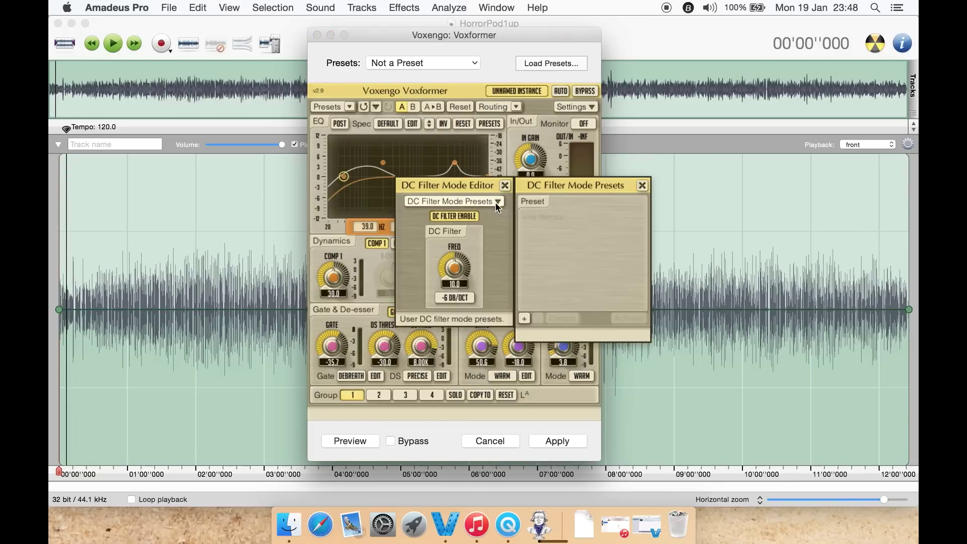
click(642, 185)
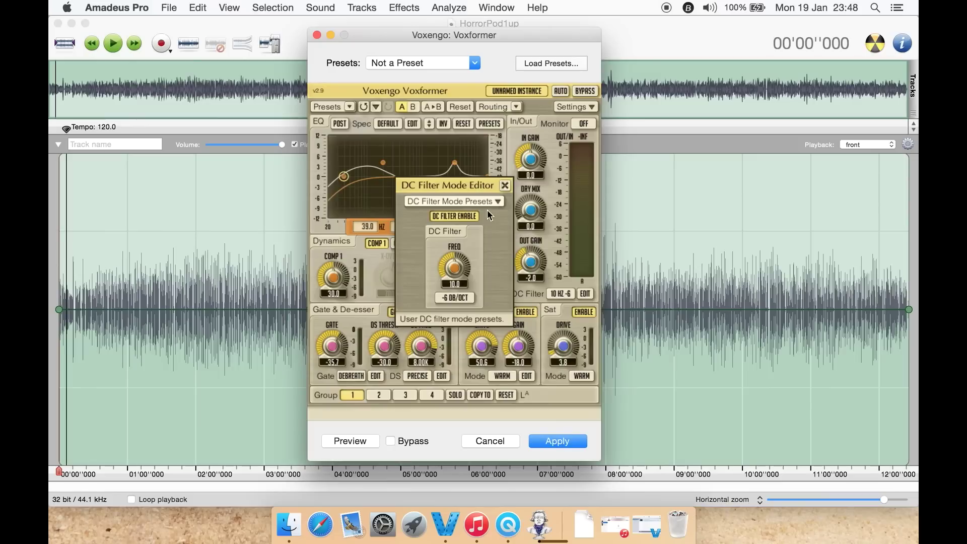
click(455, 284)
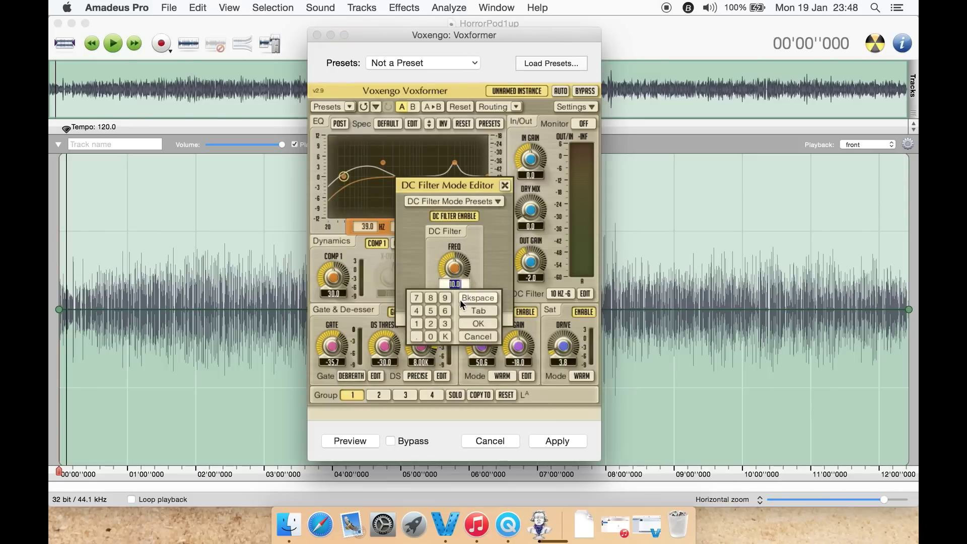
click(434, 323)
click(481, 323)
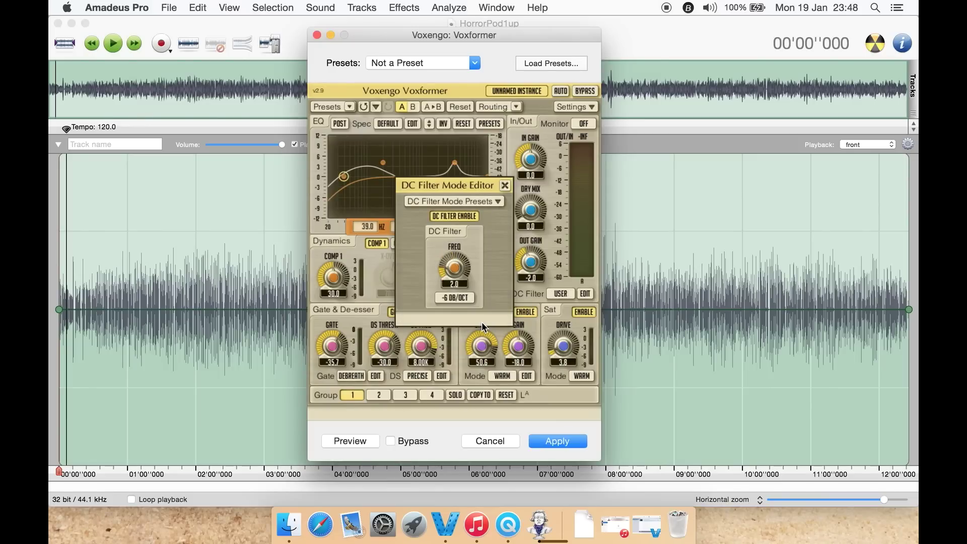
click(453, 296)
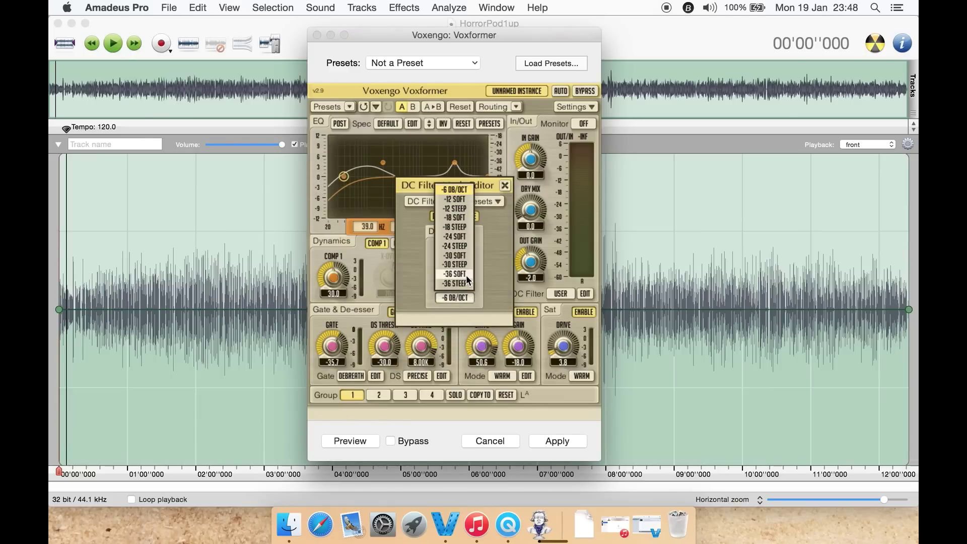
click(455, 199)
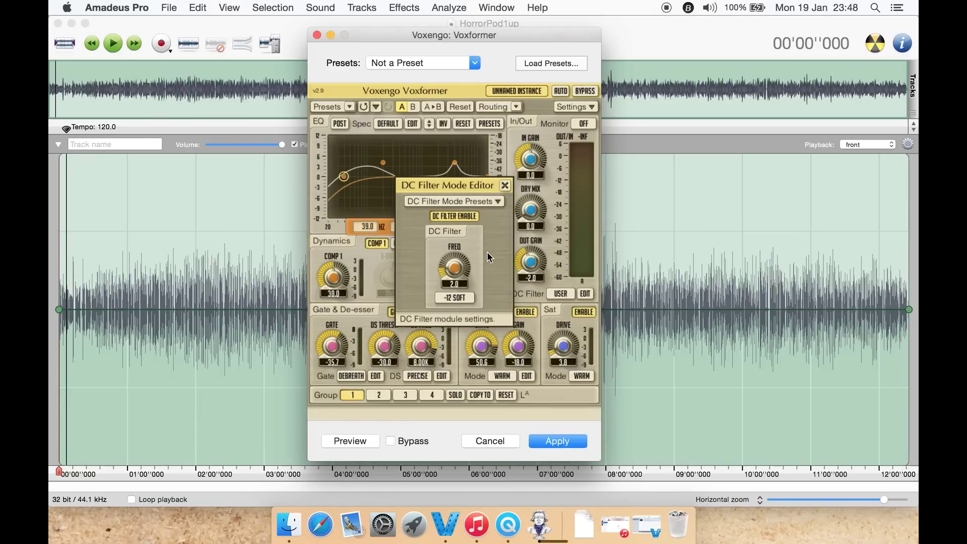
click(504, 186)
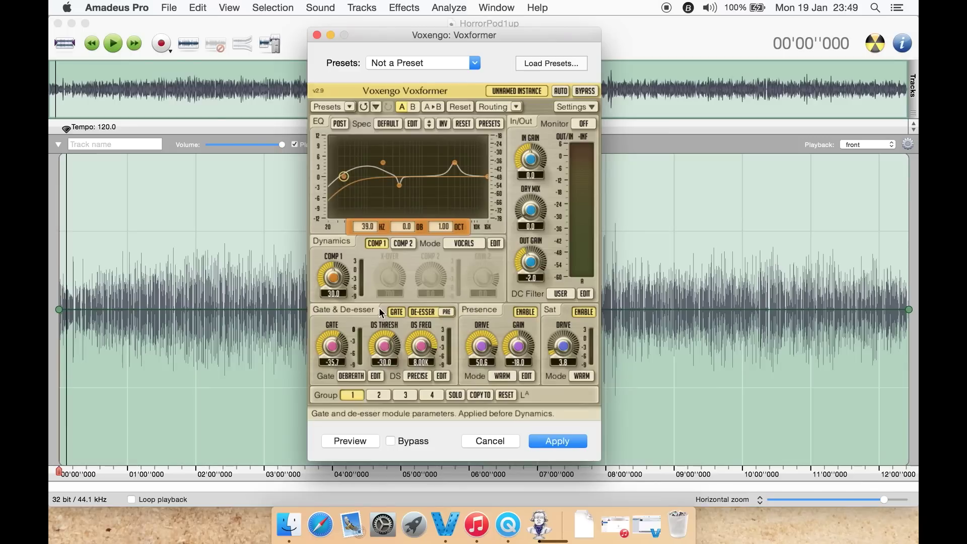
click(431, 312)
click(431, 311)
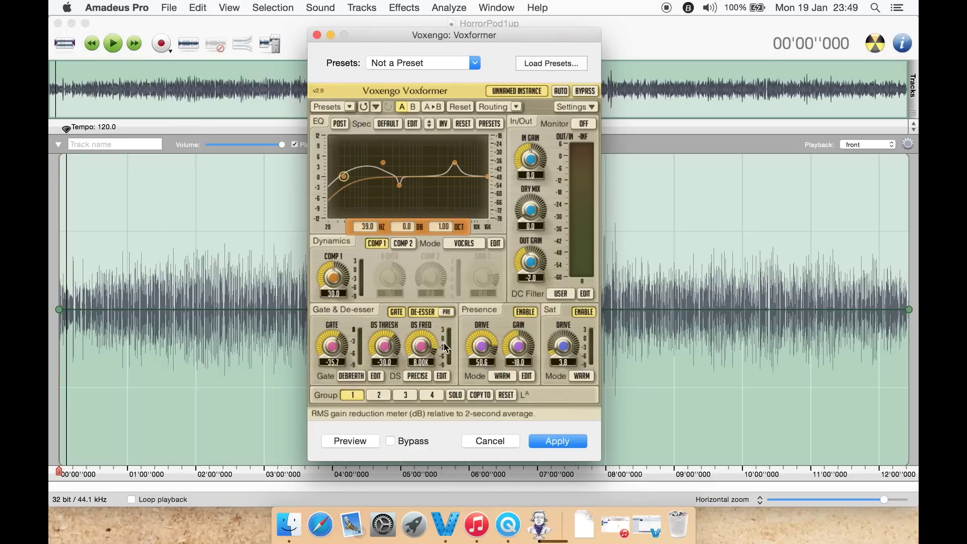
- Review the de-esser mode list and its Mode Editor, keeping the PRECISE mode
click(418, 375)
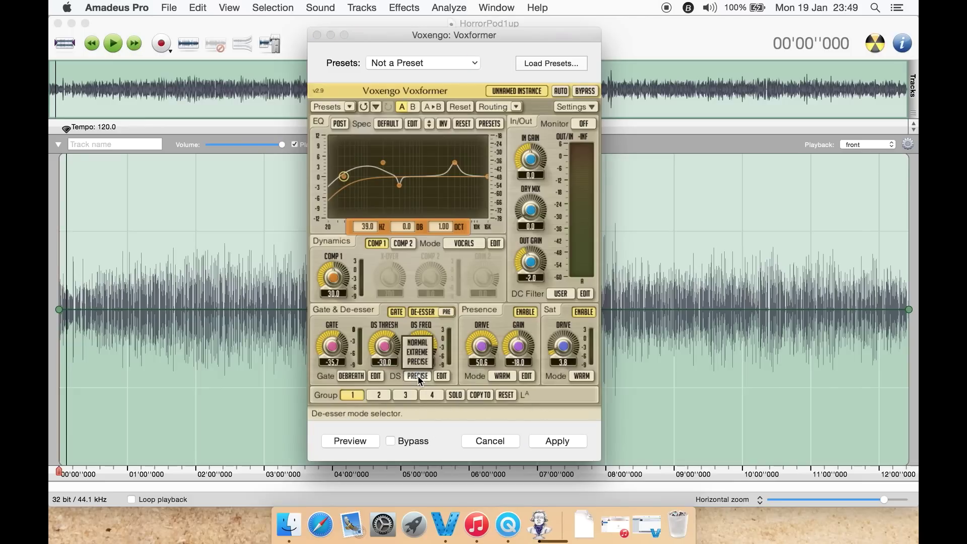
click(442, 376)
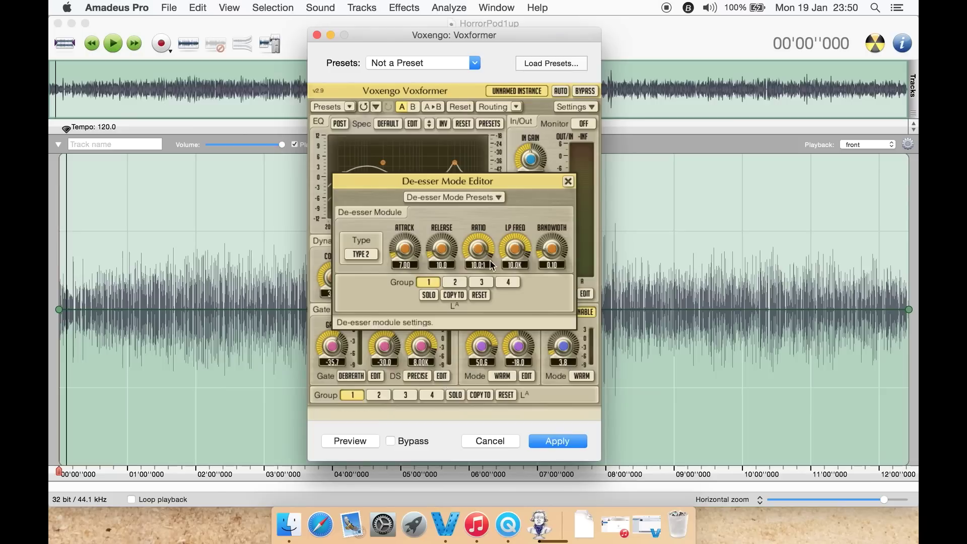
click(566, 182)
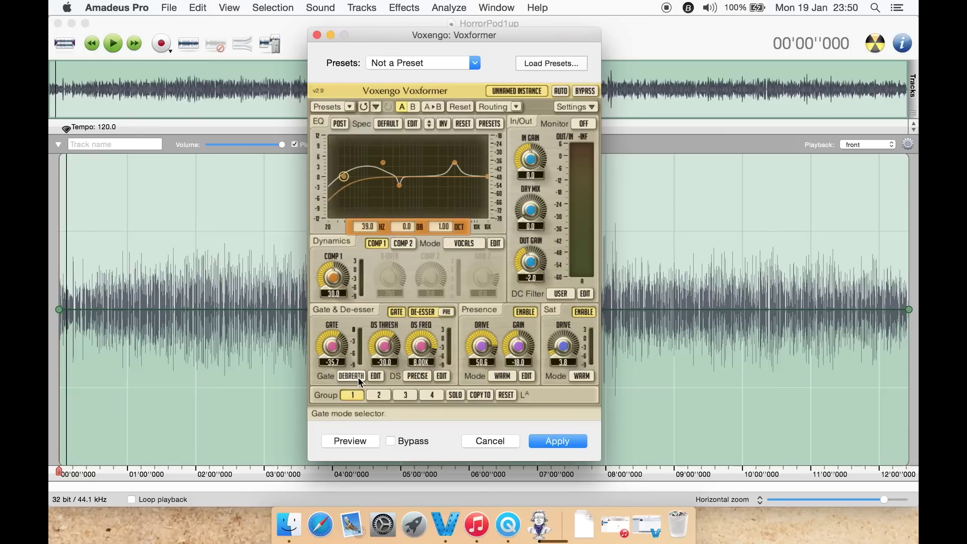
- View the gate mode choices and keep DEBREATH selected
click(357, 377)
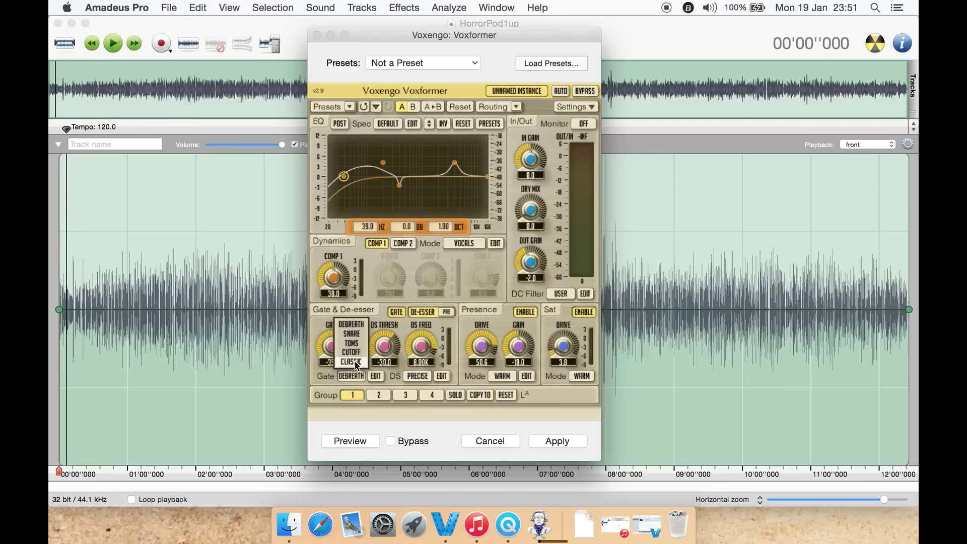
click(321, 380)
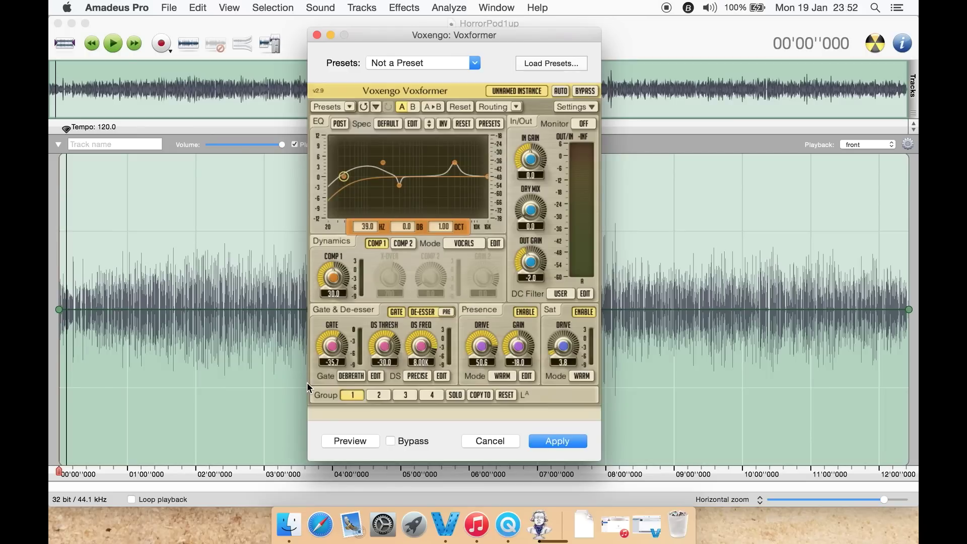
- Open the Gate Mode Editor, browse its presets and Band 1 FALL list, then close it unchanged
click(377, 373)
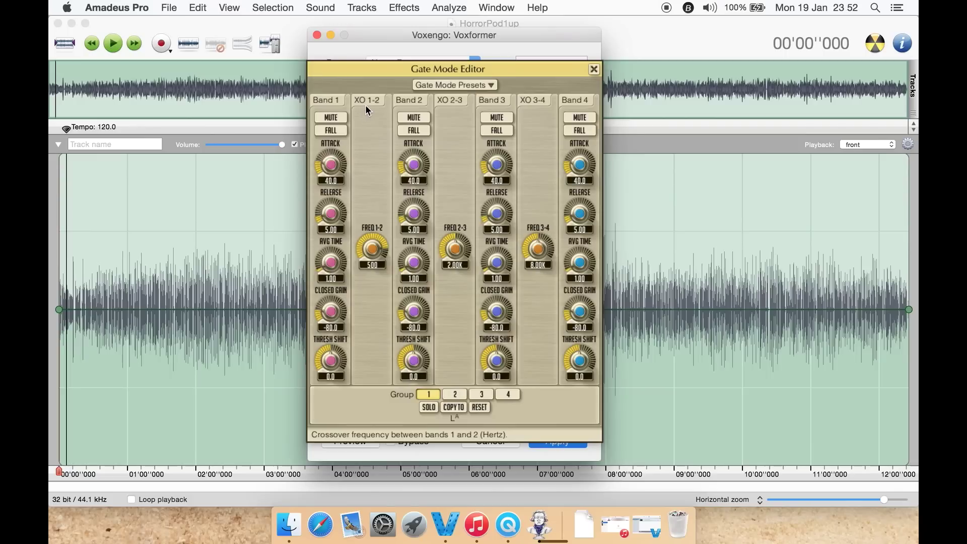
click(454, 84)
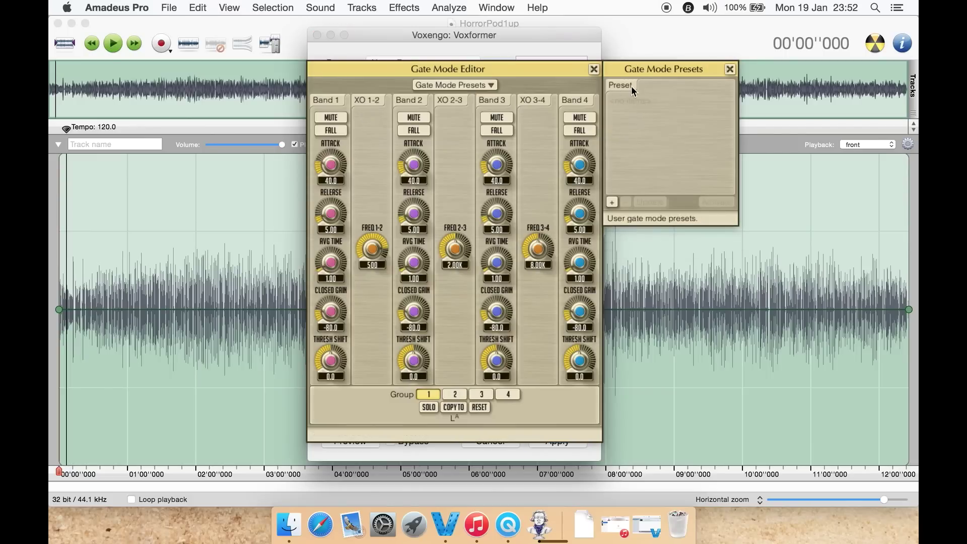
click(729, 69)
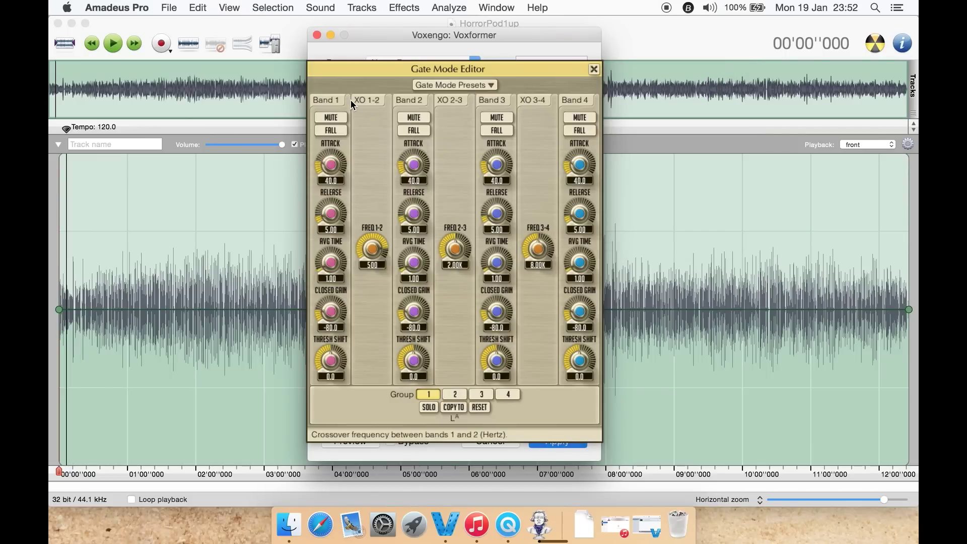
click(341, 131)
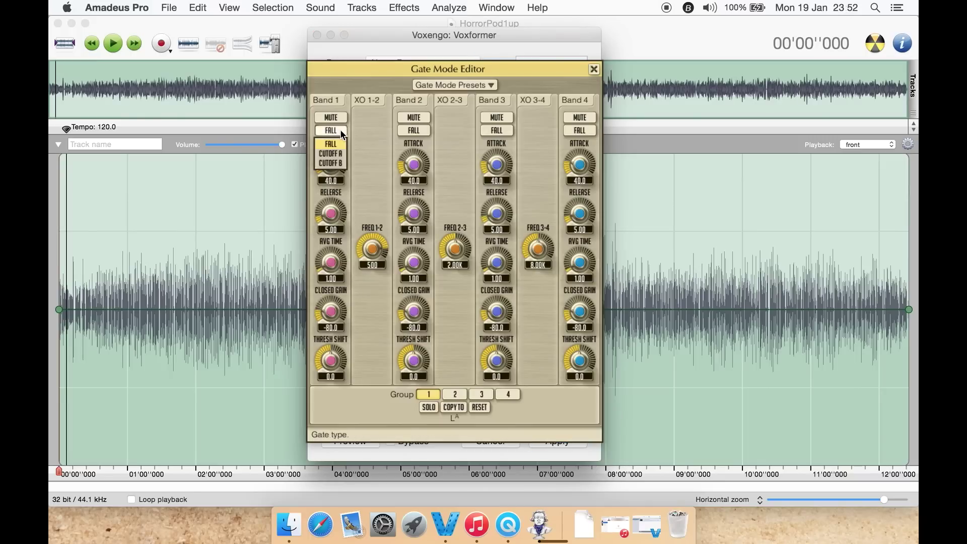
click(365, 138)
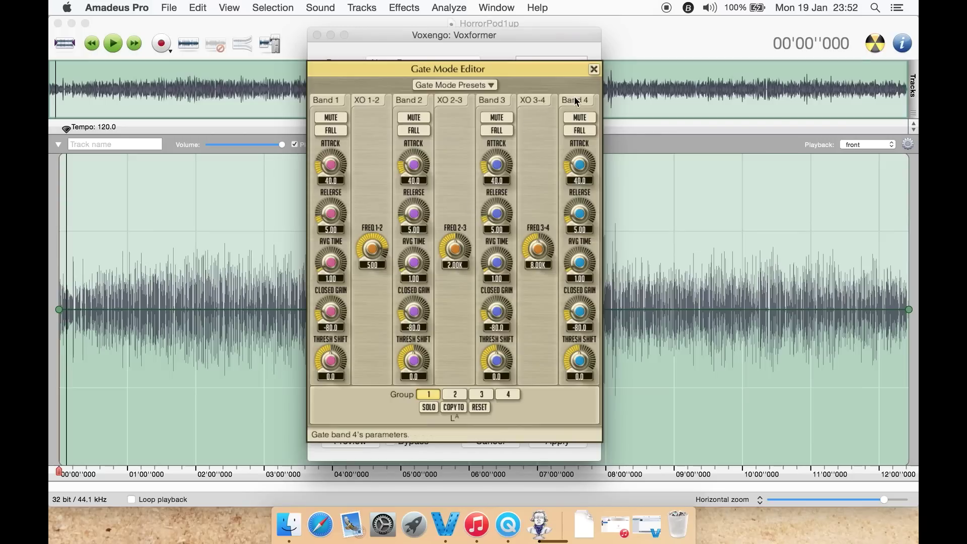
click(594, 70)
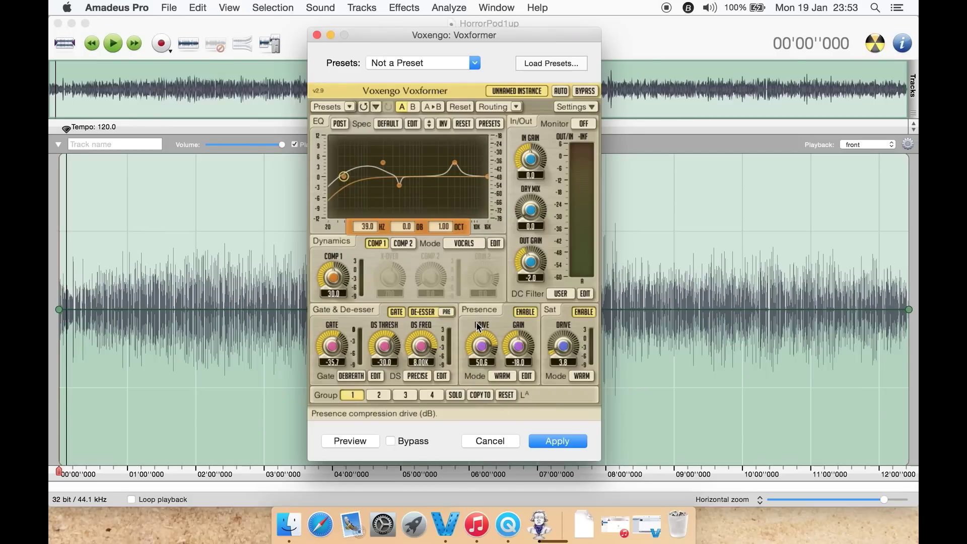
click(500, 377)
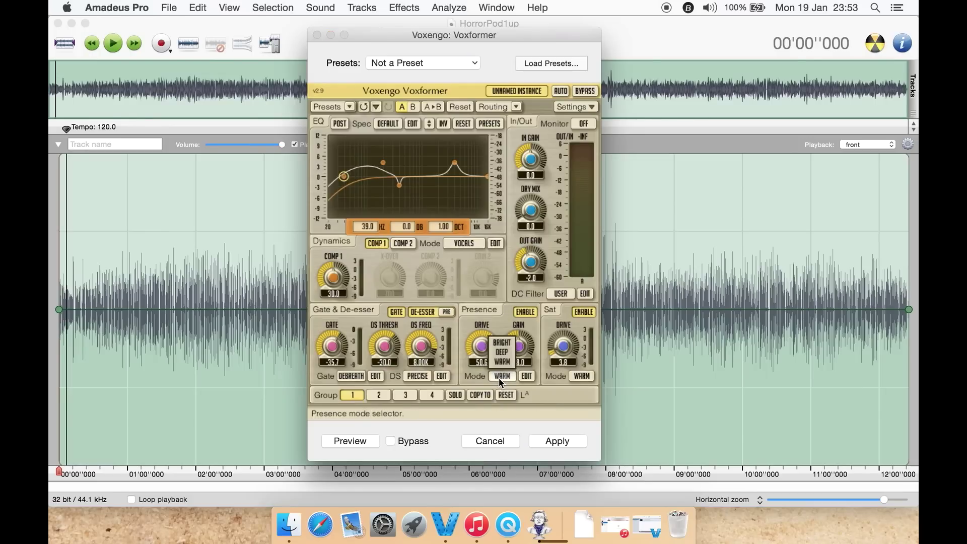
click(501, 381)
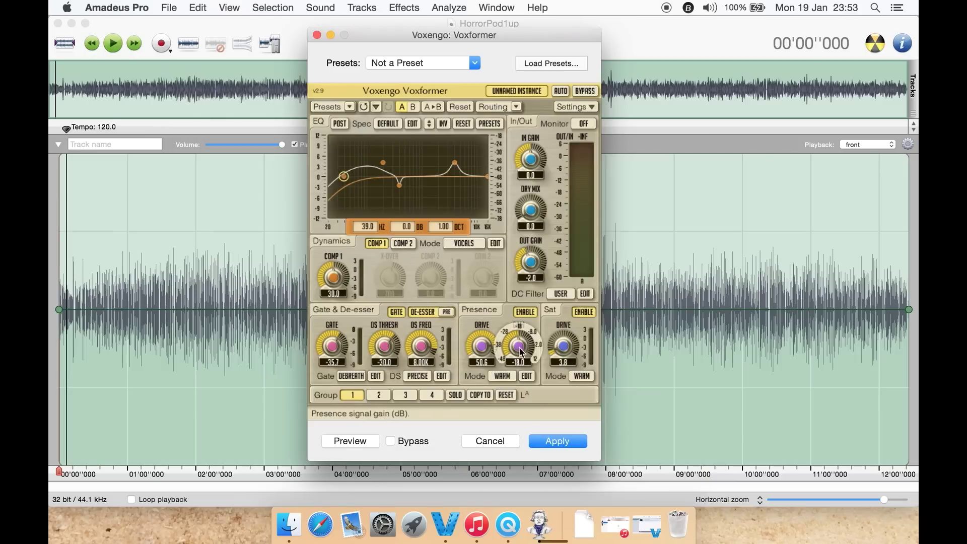
click(526, 376)
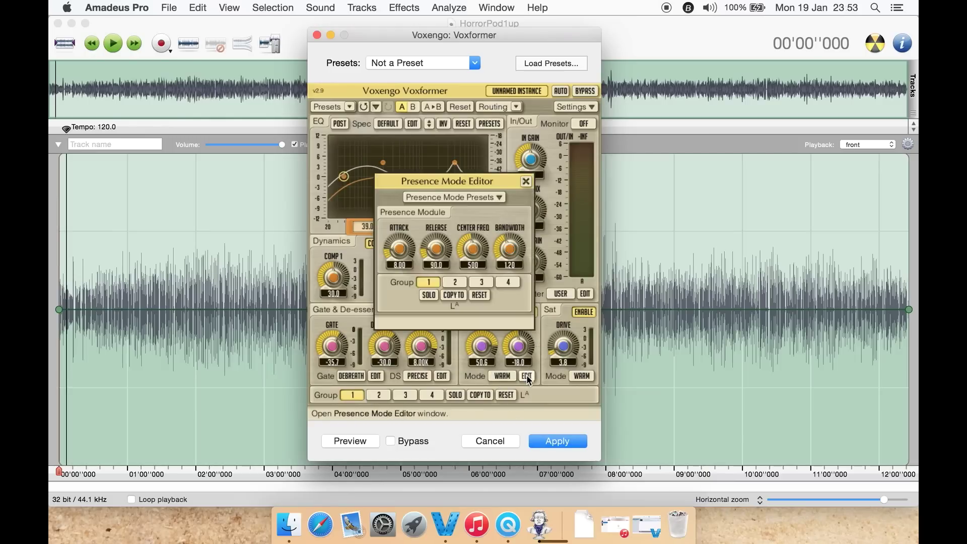
click(525, 182)
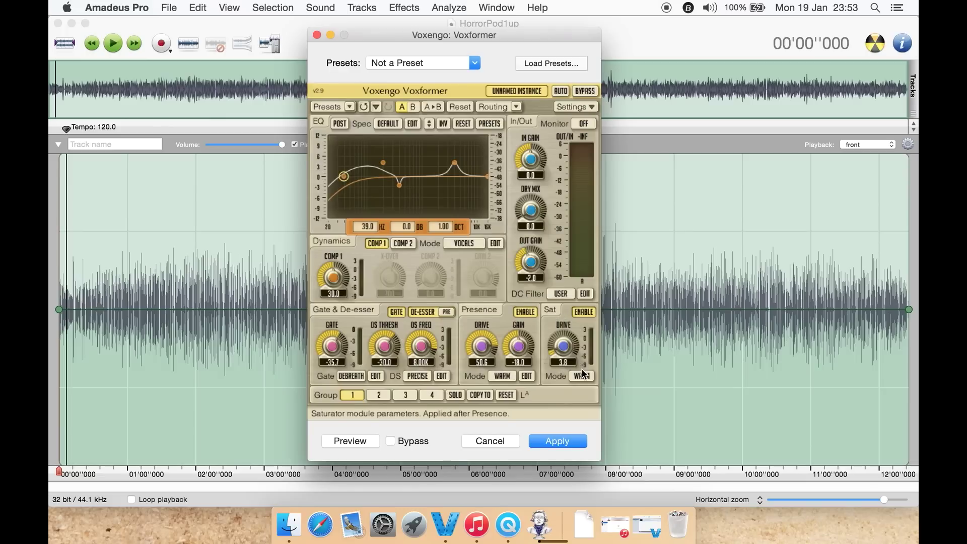
mouse_move(554, 332)
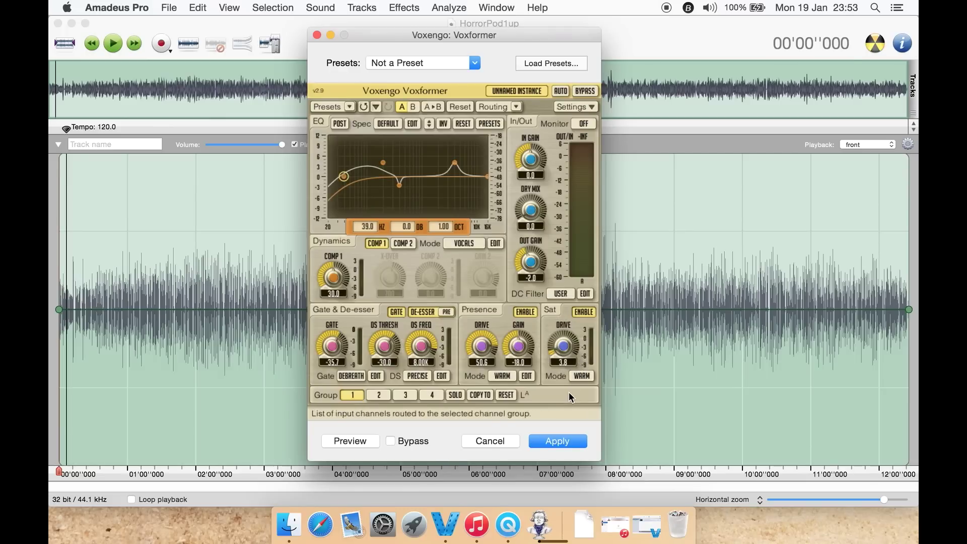
click(581, 376)
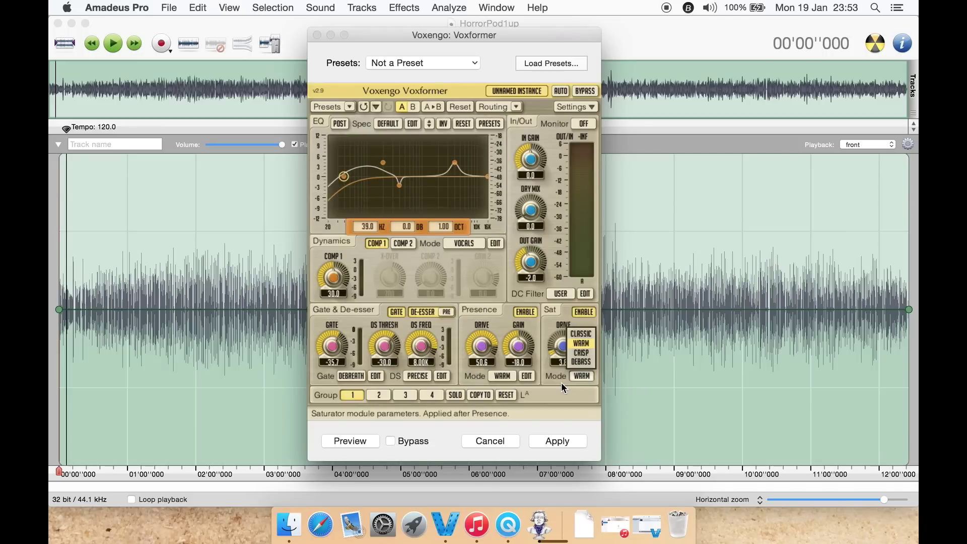
click(560, 382)
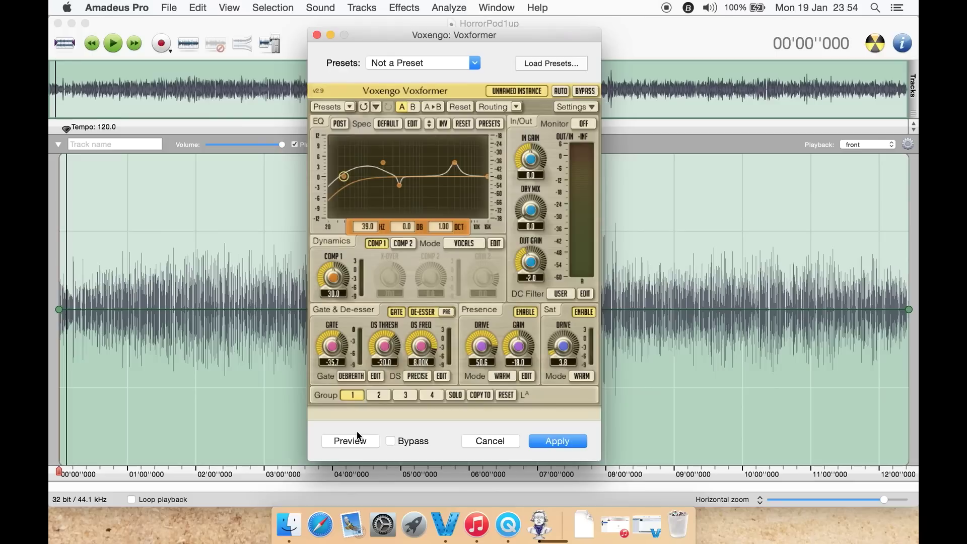
- Check the change history, then open Channel Routing and list its routing presets
click(375, 106)
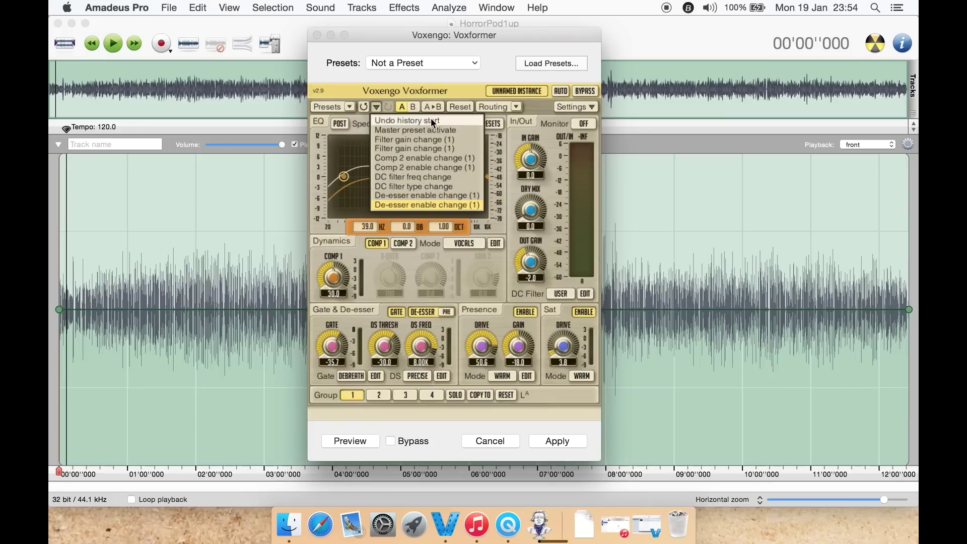
click(456, 87)
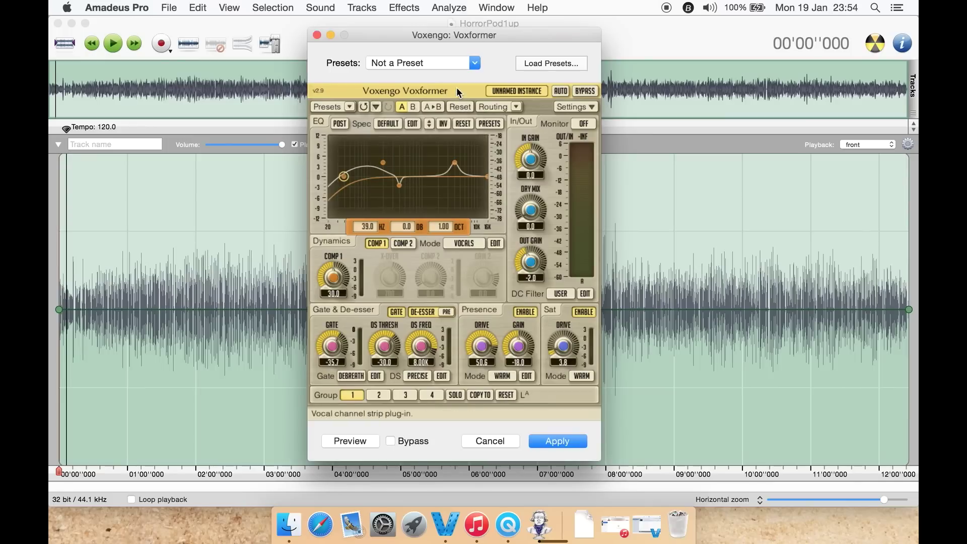
click(519, 107)
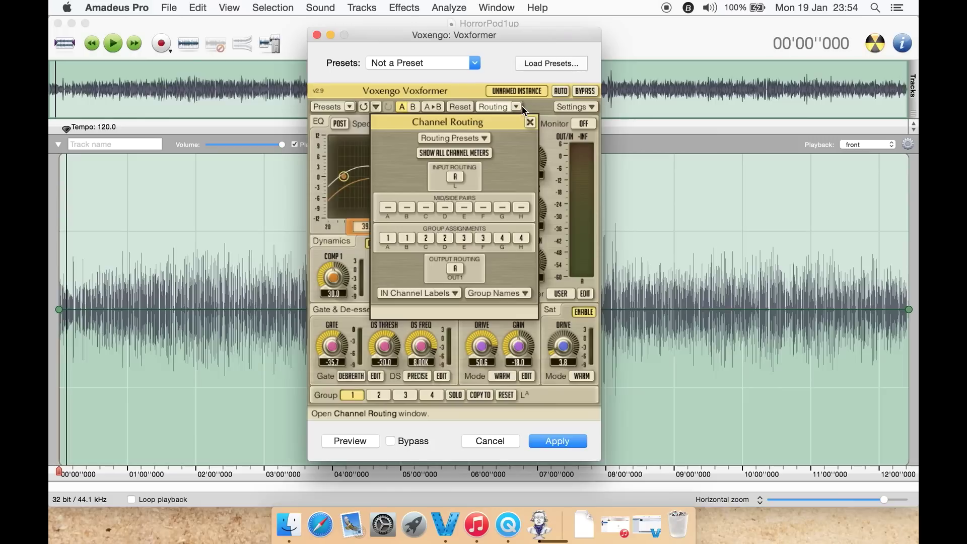
click(517, 105)
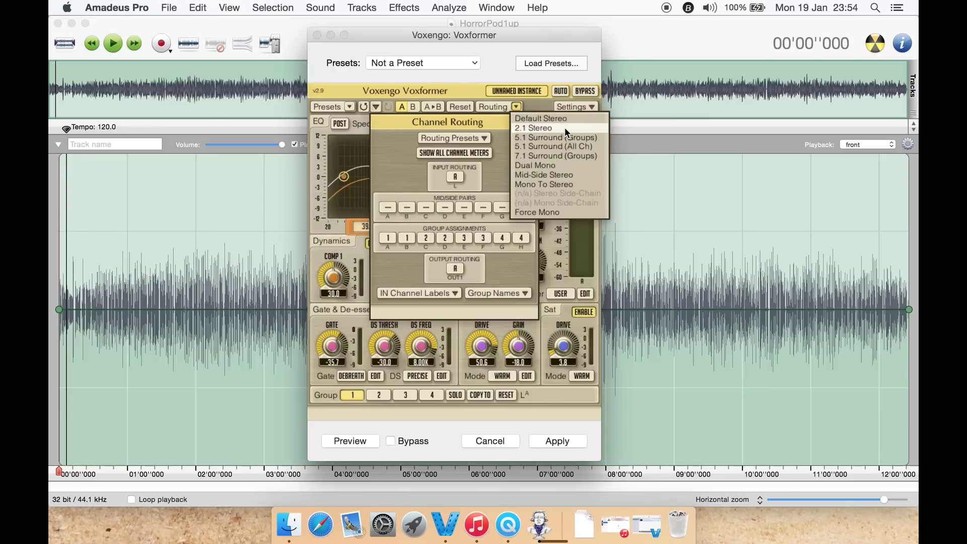
- Close Channel Routing, then browse the Factory ROM and host Presets lists without loading a preset
click(539, 107)
click(530, 123)
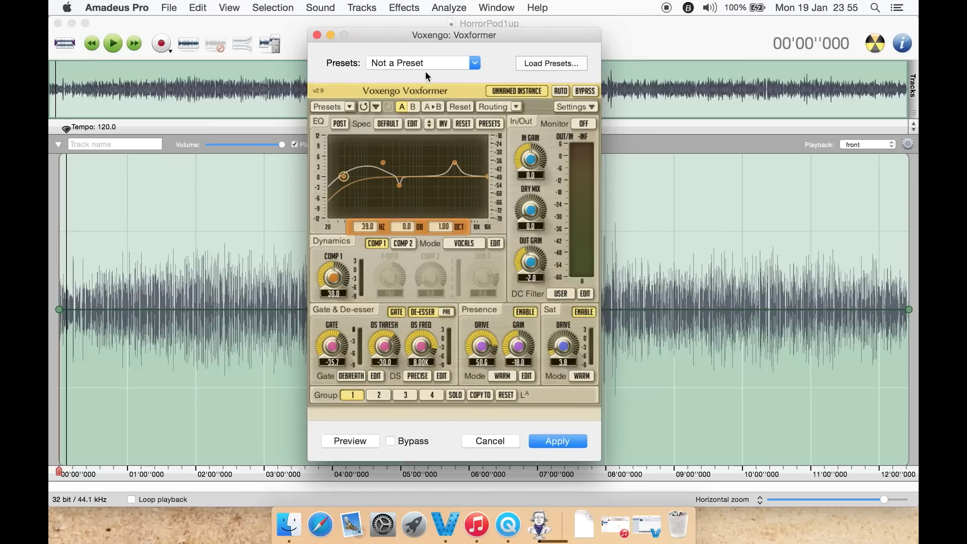
click(352, 107)
mouse_move(357, 130)
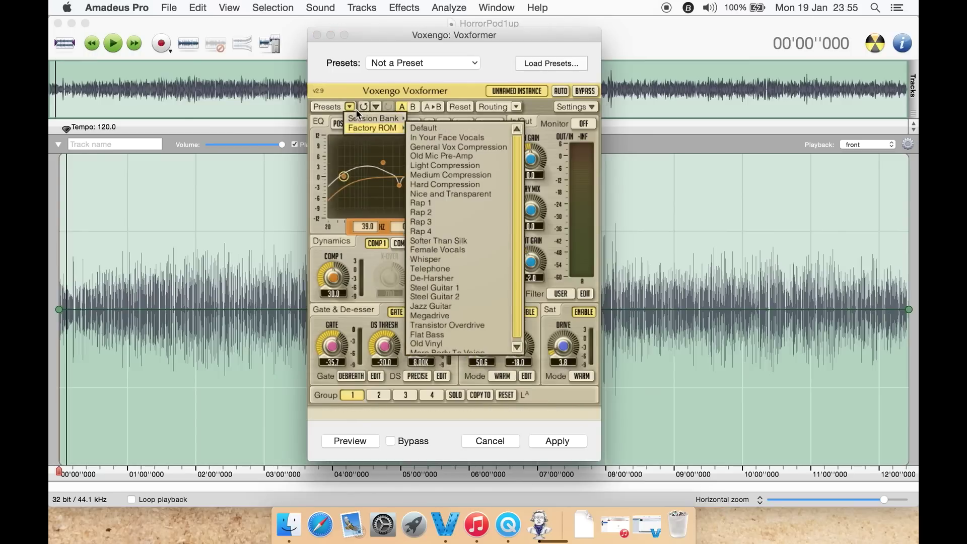
click(445, 74)
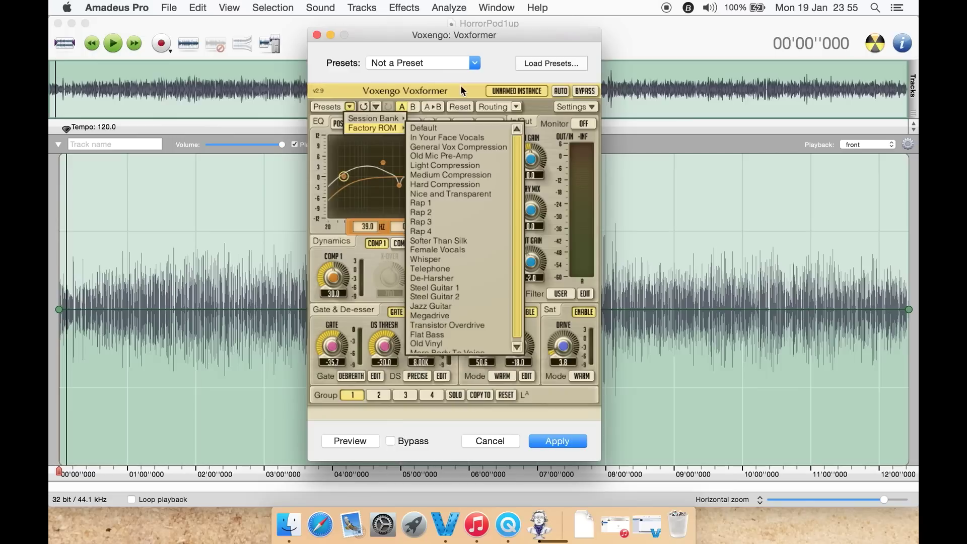
click(529, 105)
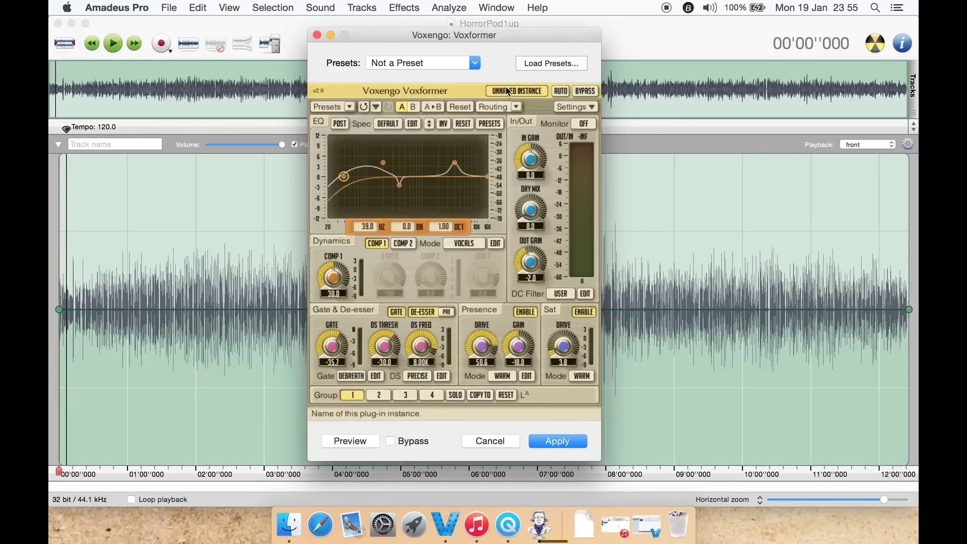
click(474, 63)
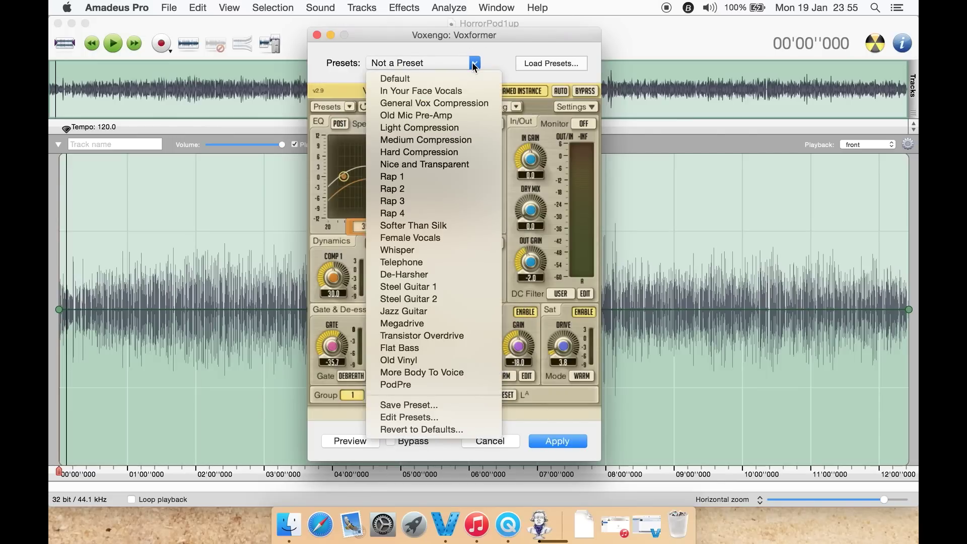
click(472, 62)
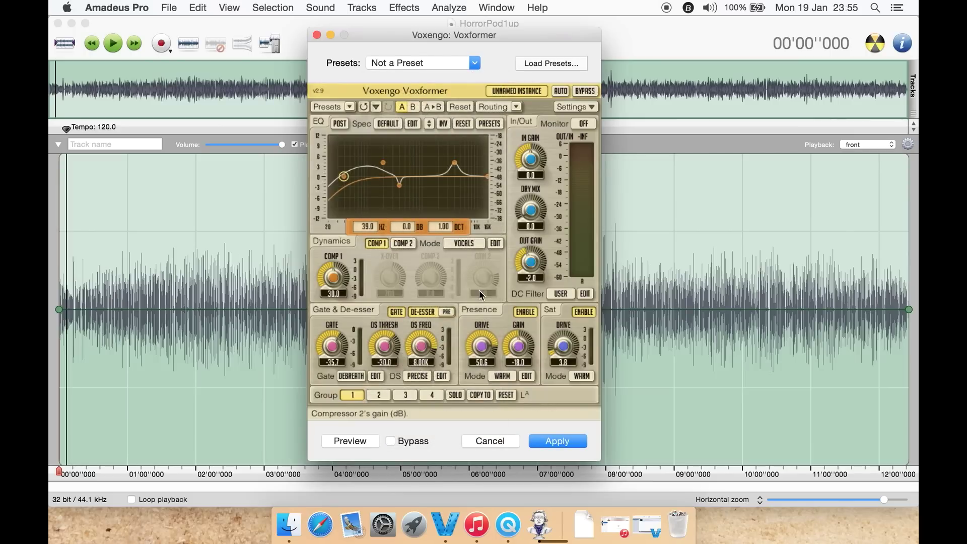